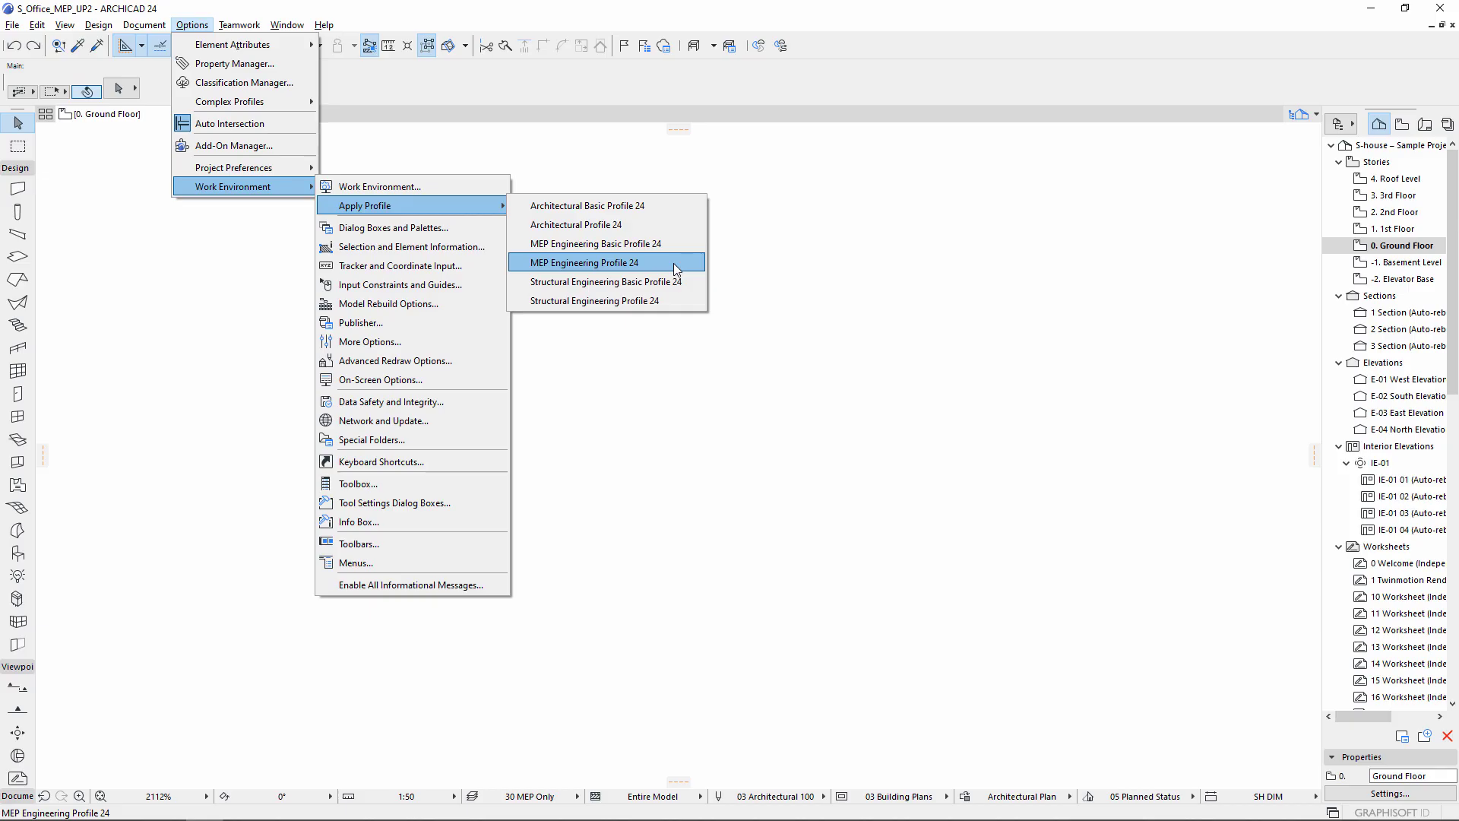
Apply the MEP Engineering Profile 24 and draw a first horizontal rectangular duct segment.
click(673, 262)
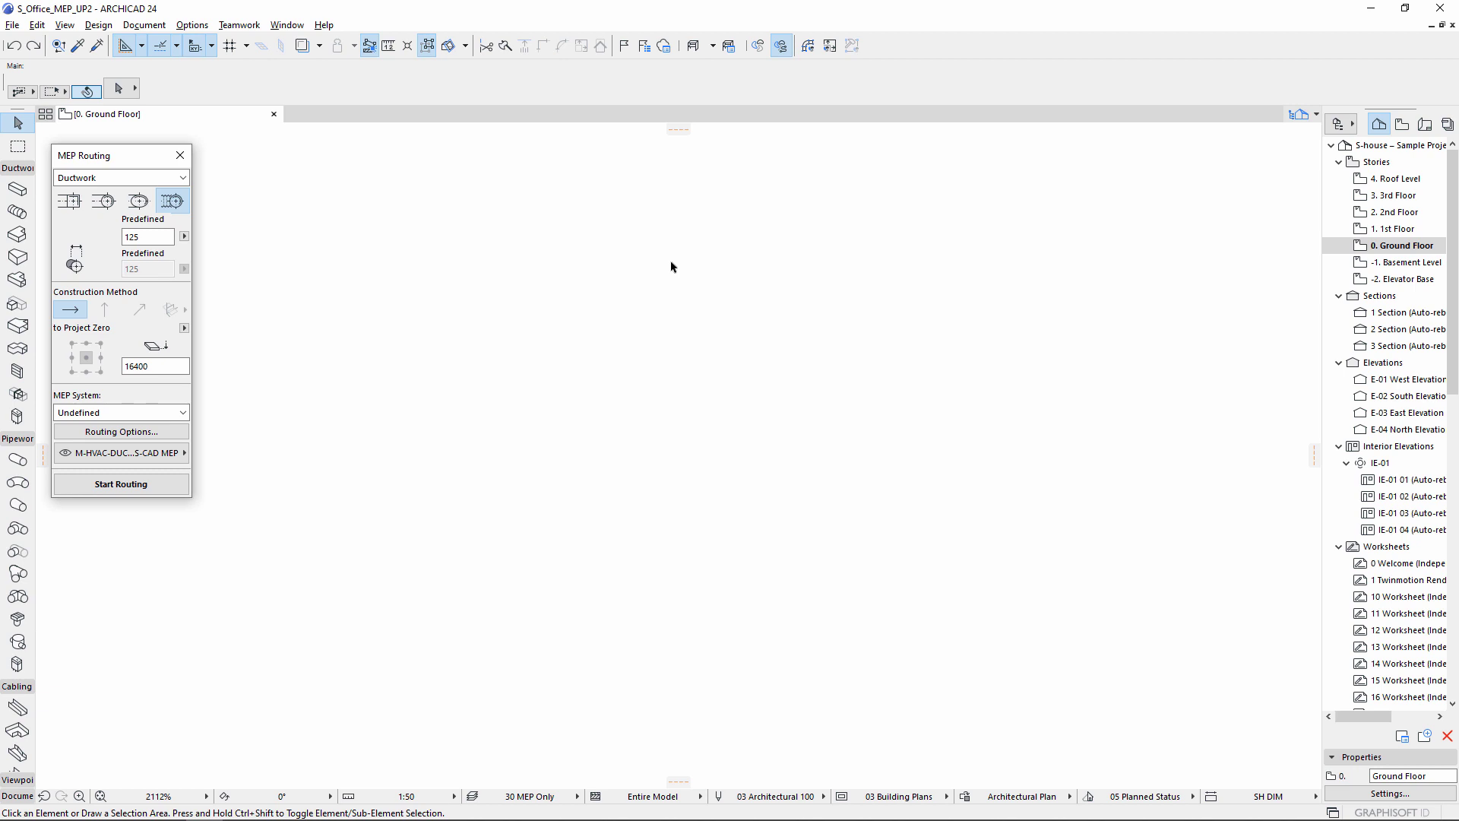
click(78, 209)
click(119, 484)
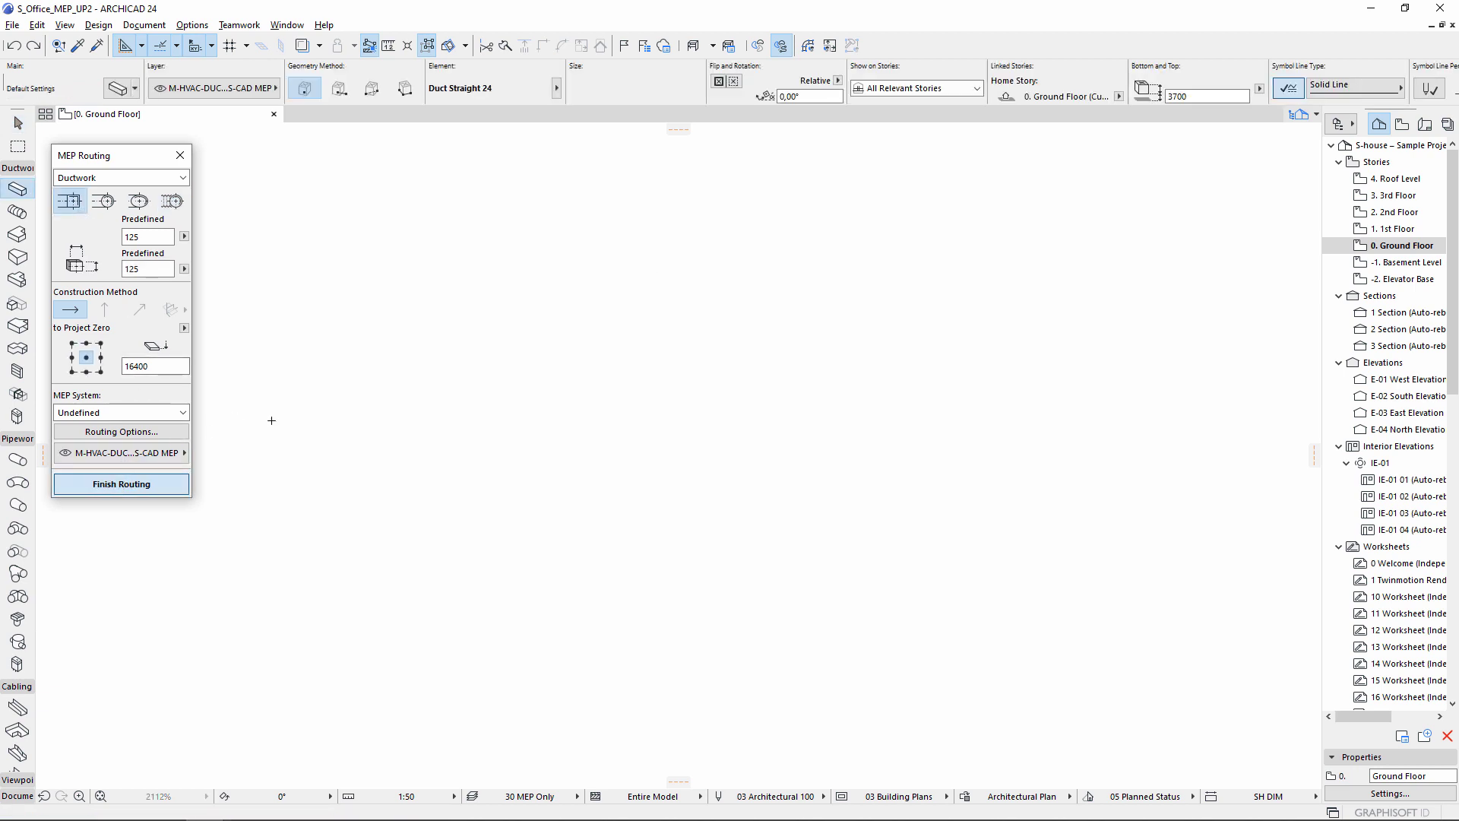
click(271, 420)
click(792, 420)
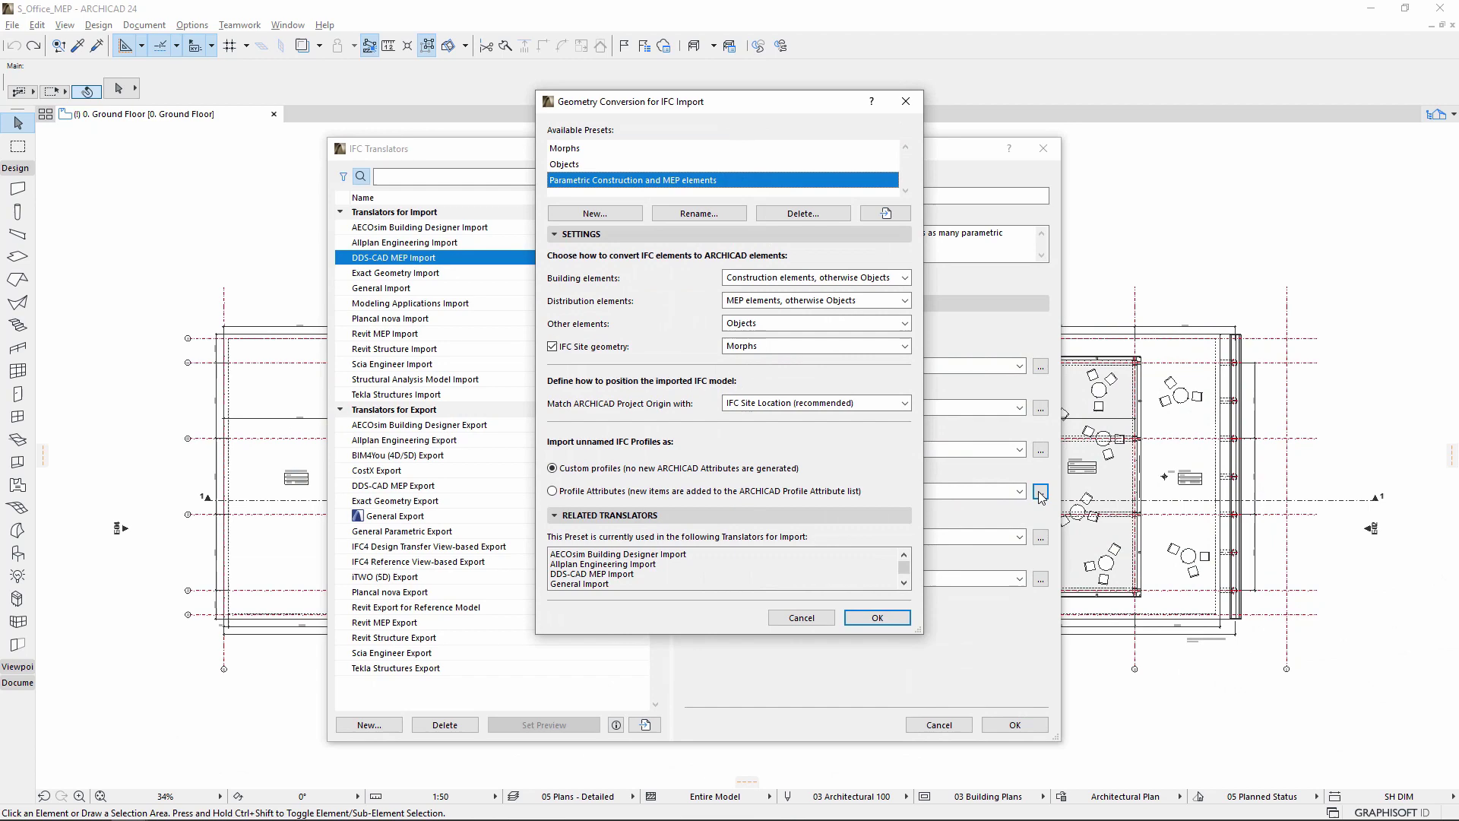
Open the Distribution elements conversion choices in the IFC Geometry Conversion settings.
click(894, 301)
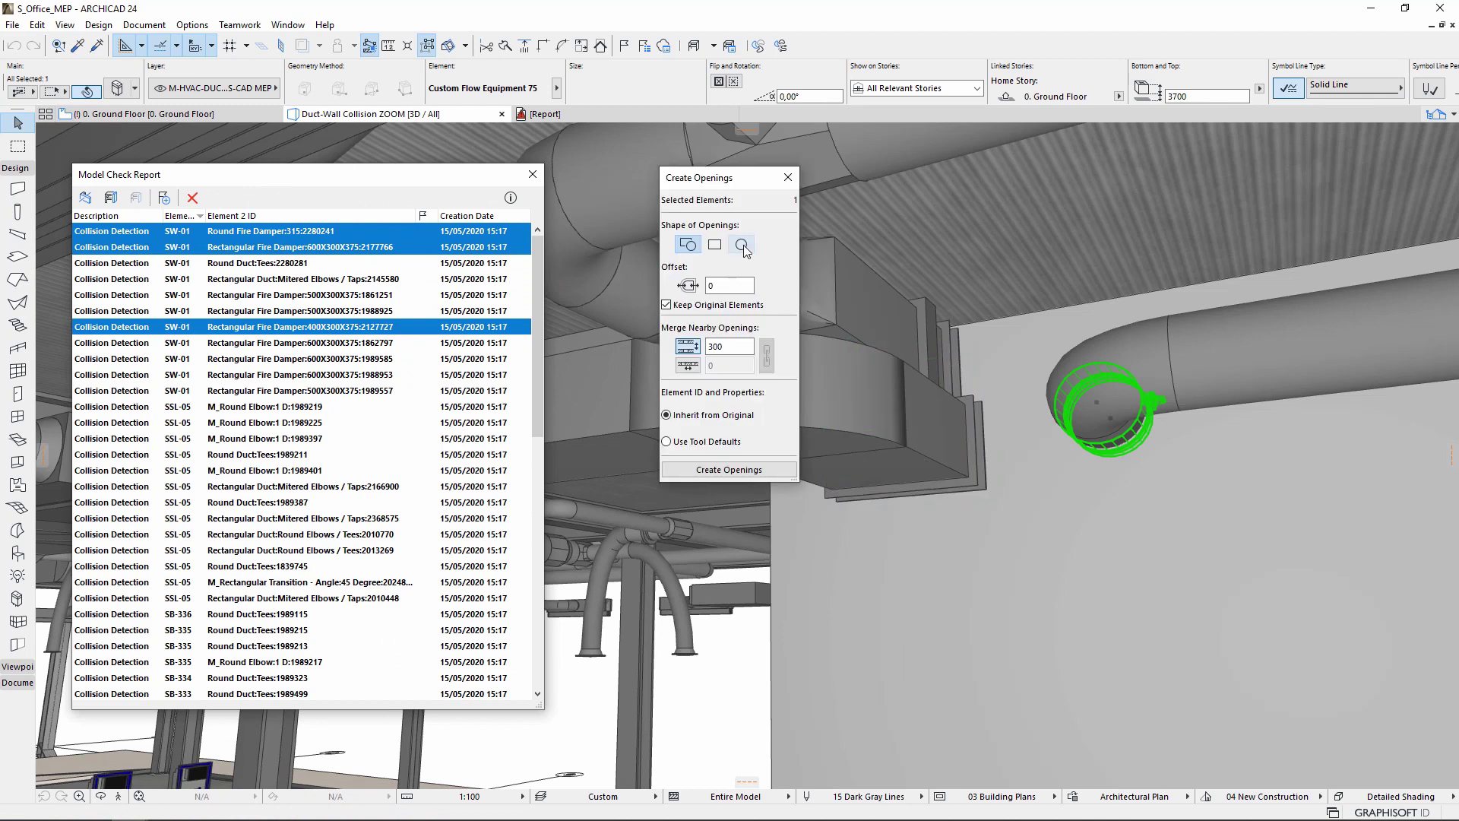
Create circular openings with offset 50 around the round duct, both fire dampers and all pipes.
click(741, 244)
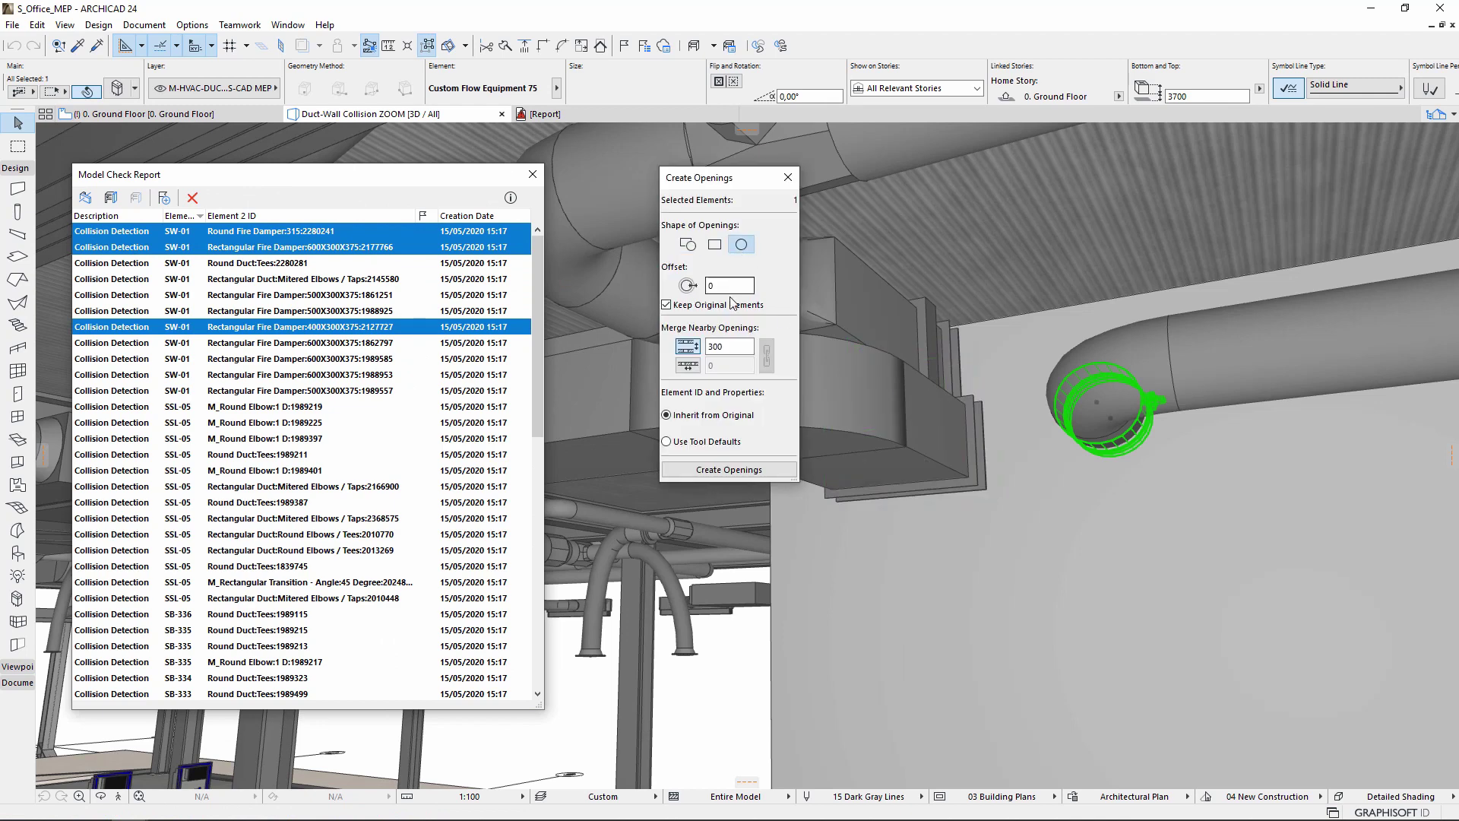
double_click(710, 286)
text(50)
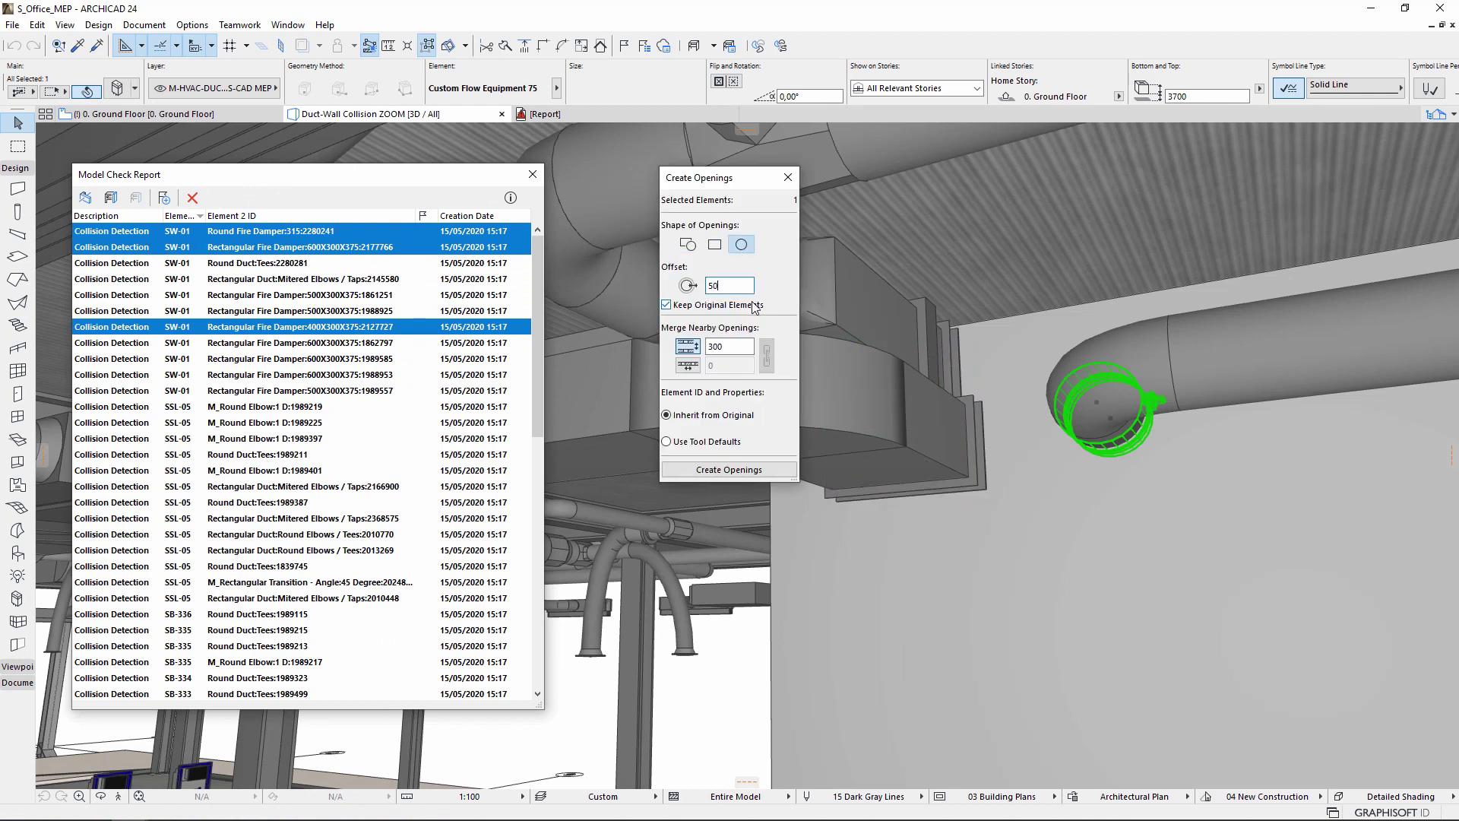
click(725, 471)
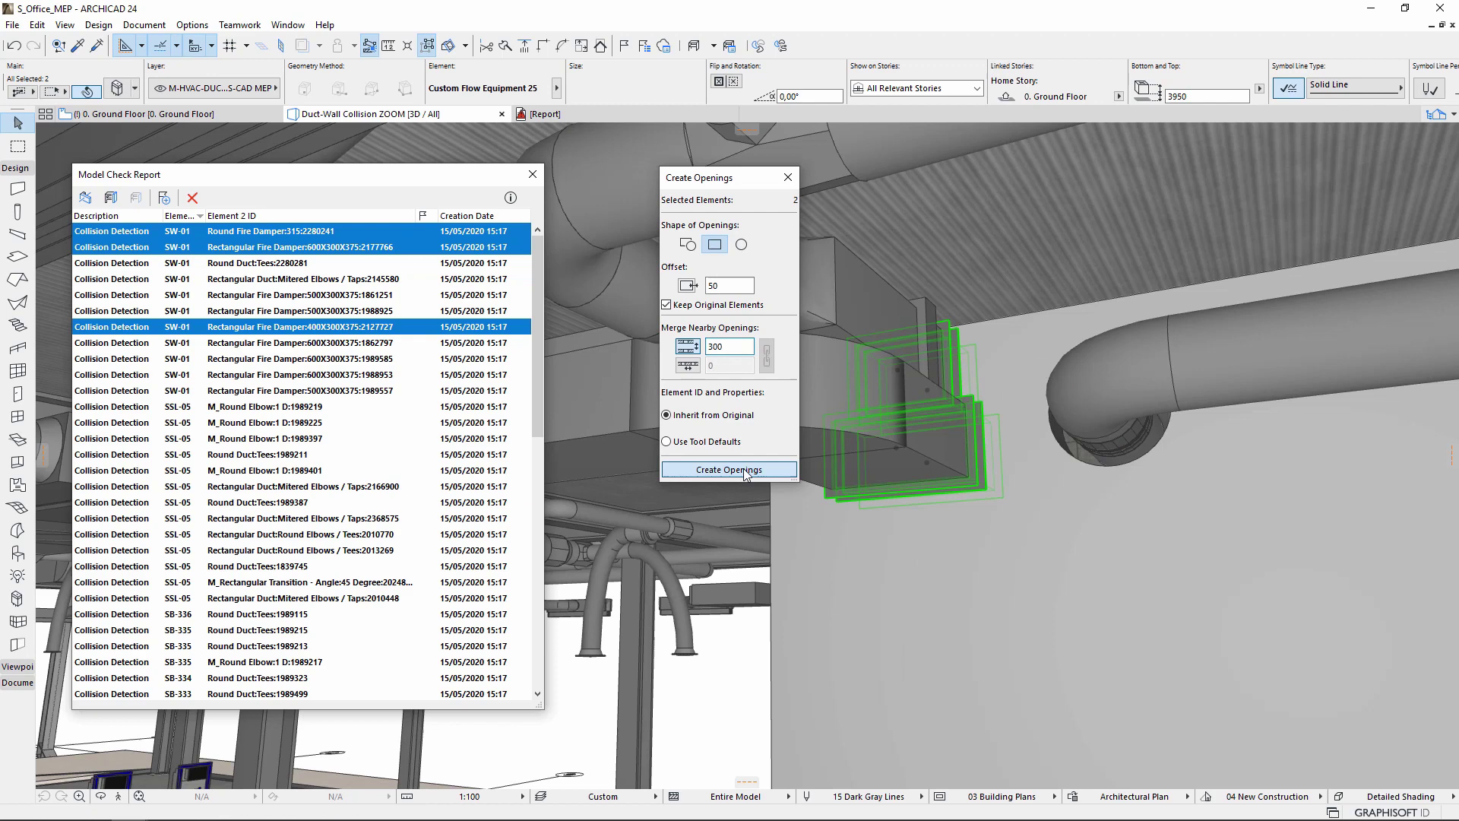
click(748, 471)
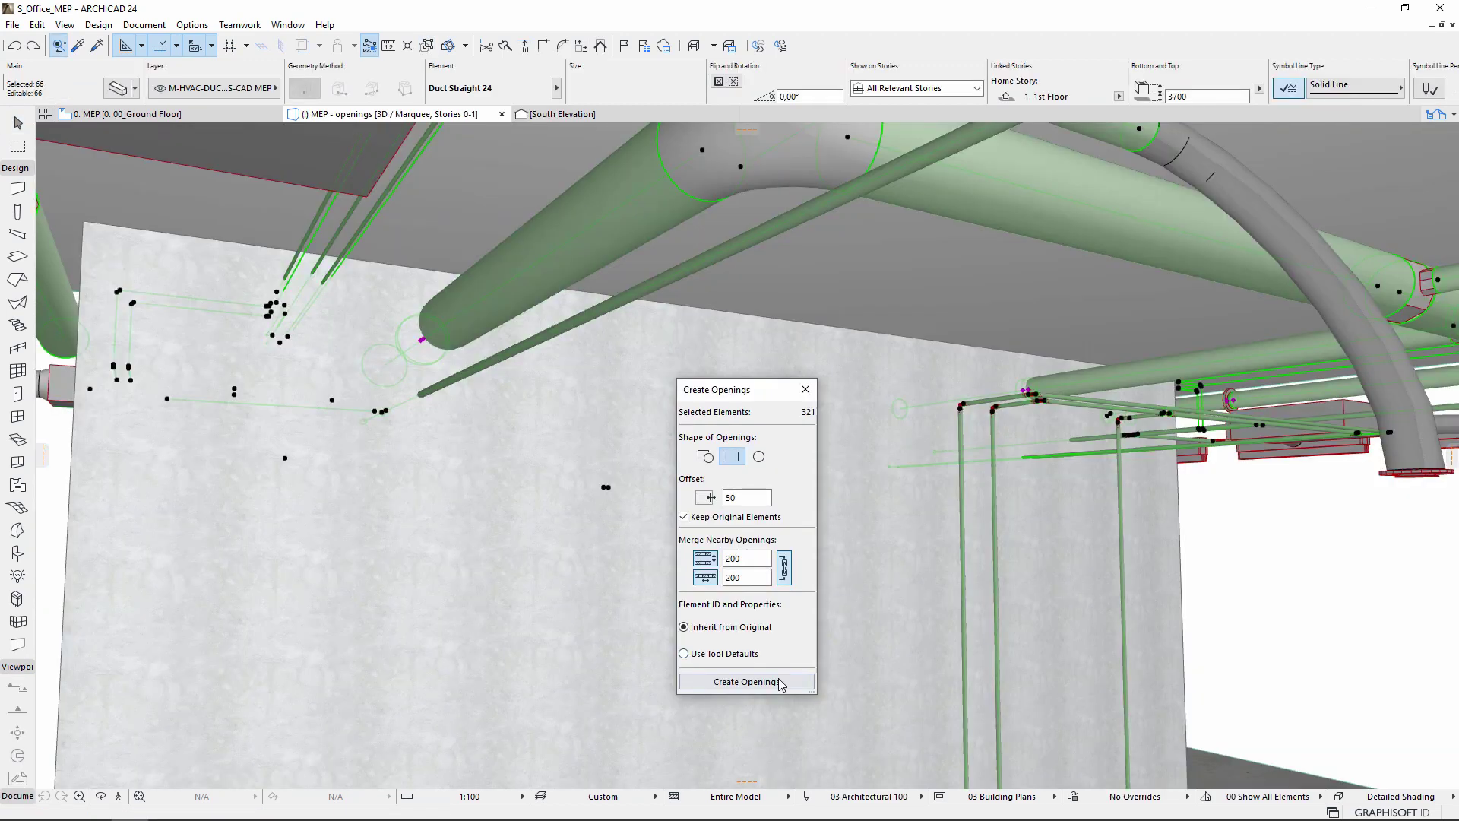
click(781, 683)
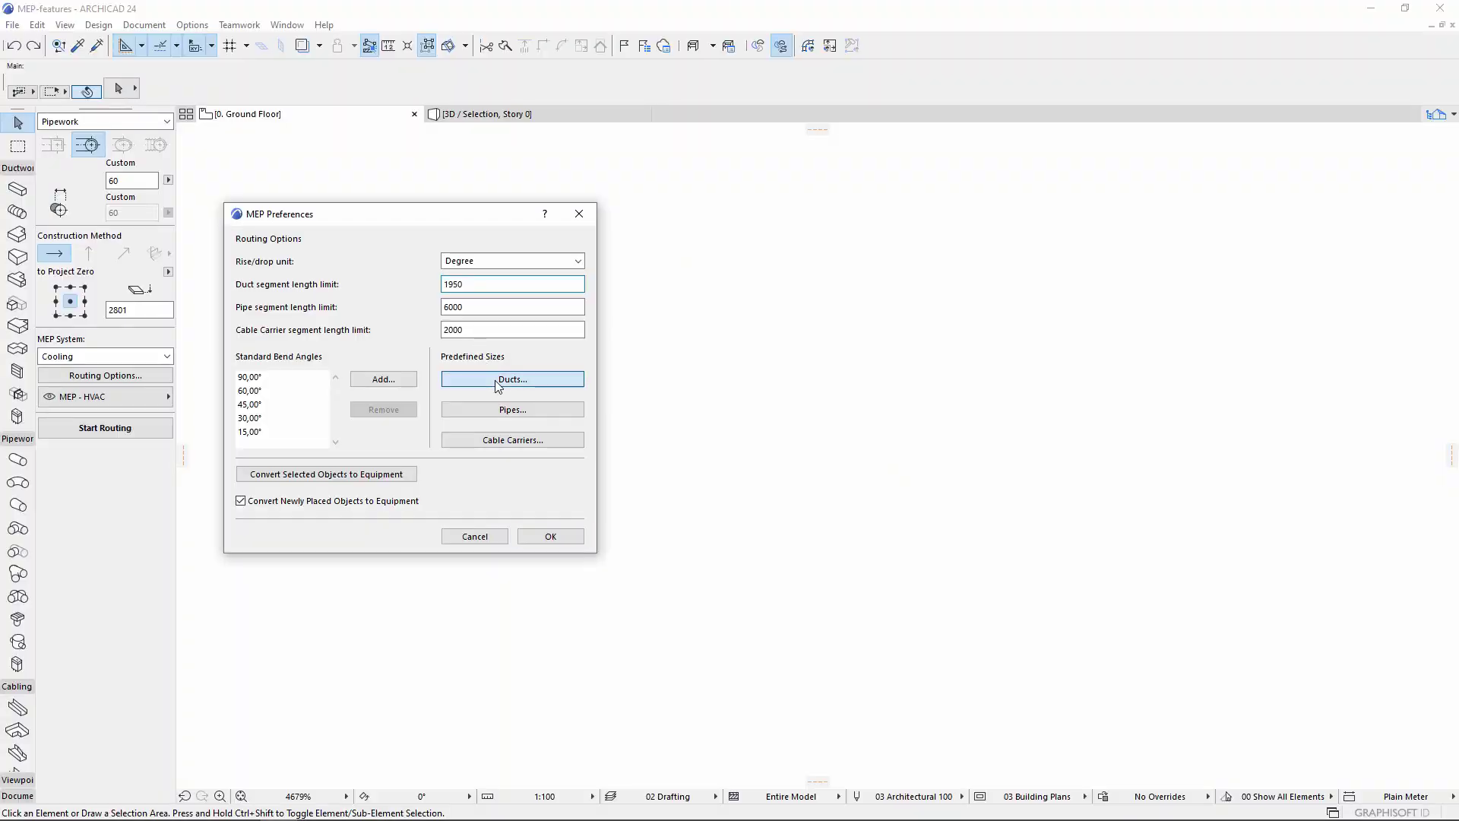
Browse the predefined duct sizes (size 90) and pipe sizes (size 21).
click(494, 379)
click(435, 283)
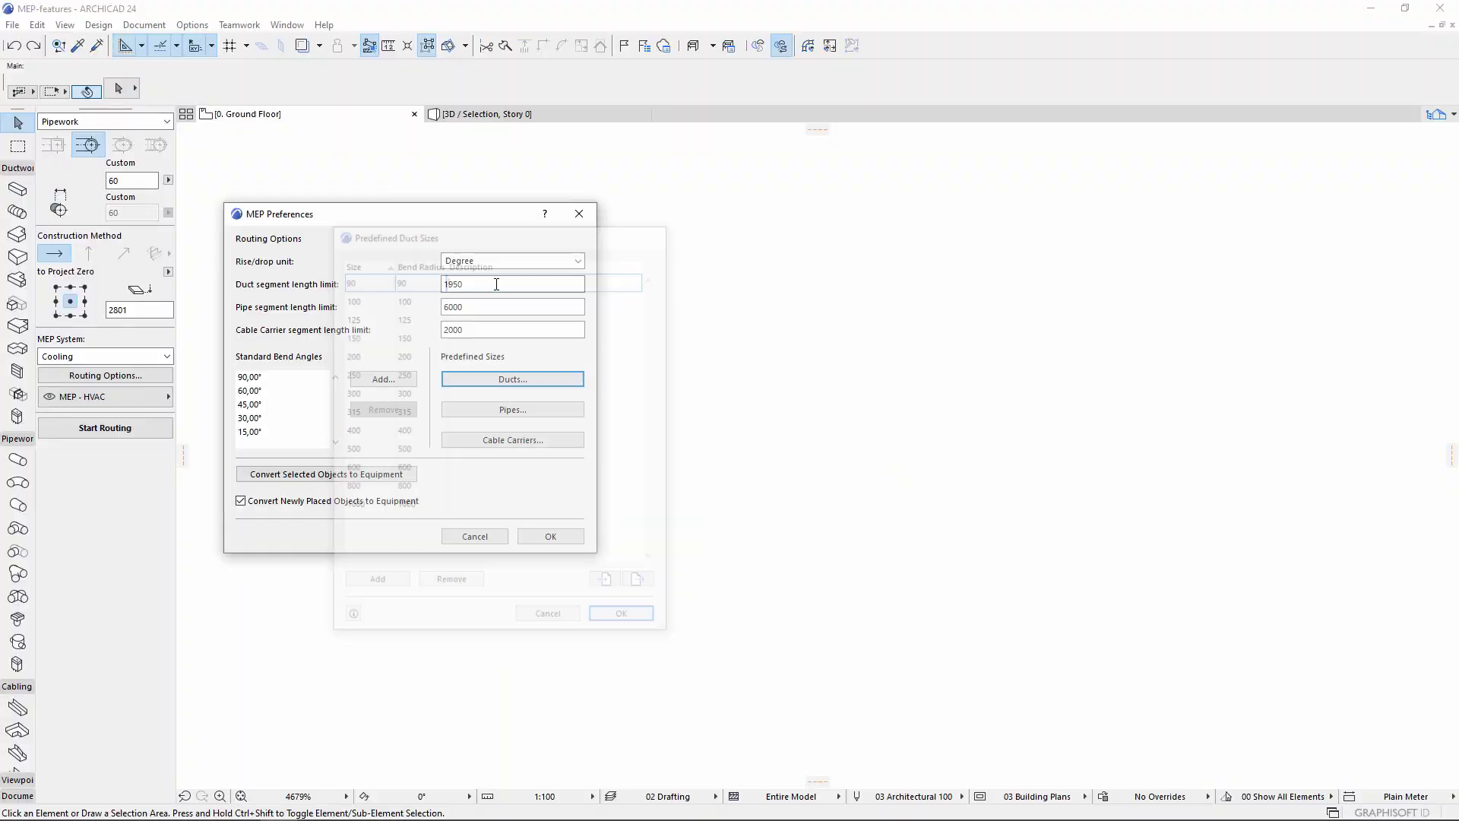
click(469, 396)
click(426, 281)
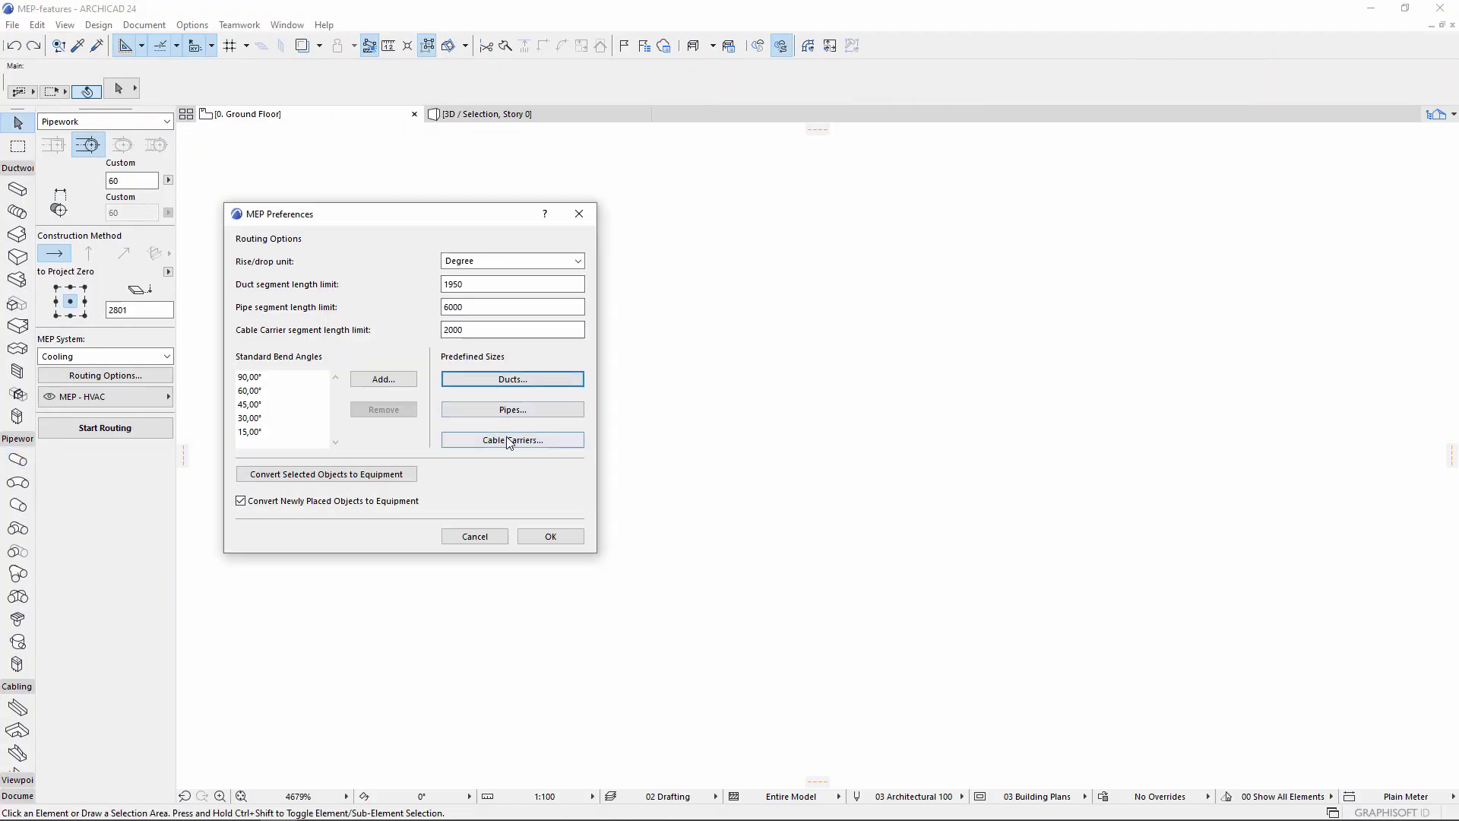
Prefix the first entry's and the size 27 pipe's descriptions with 'PE Water'.
click(520, 440)
click(430, 282)
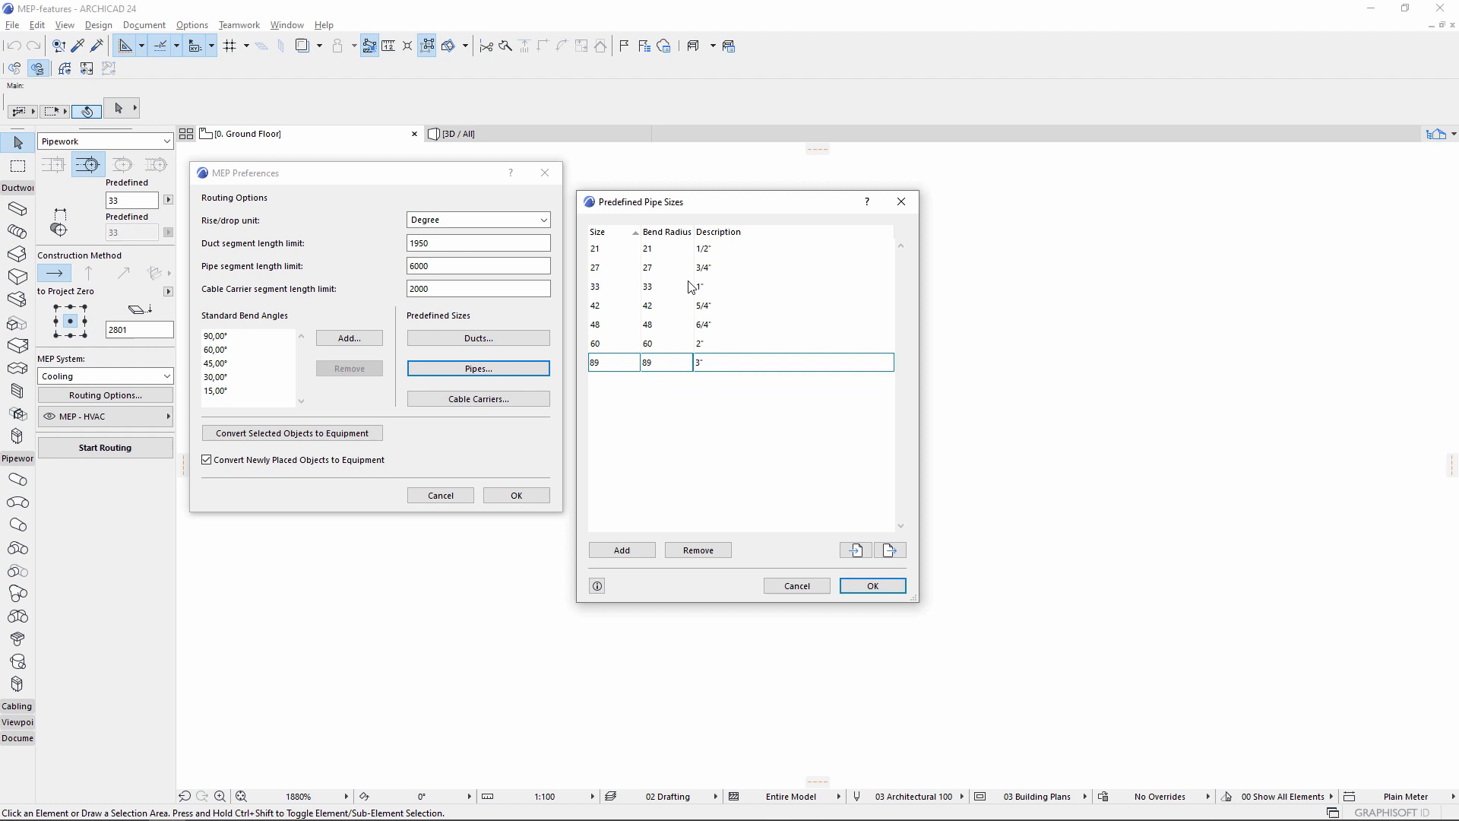
text(PE Water)
click(701, 266)
text(PE Water)
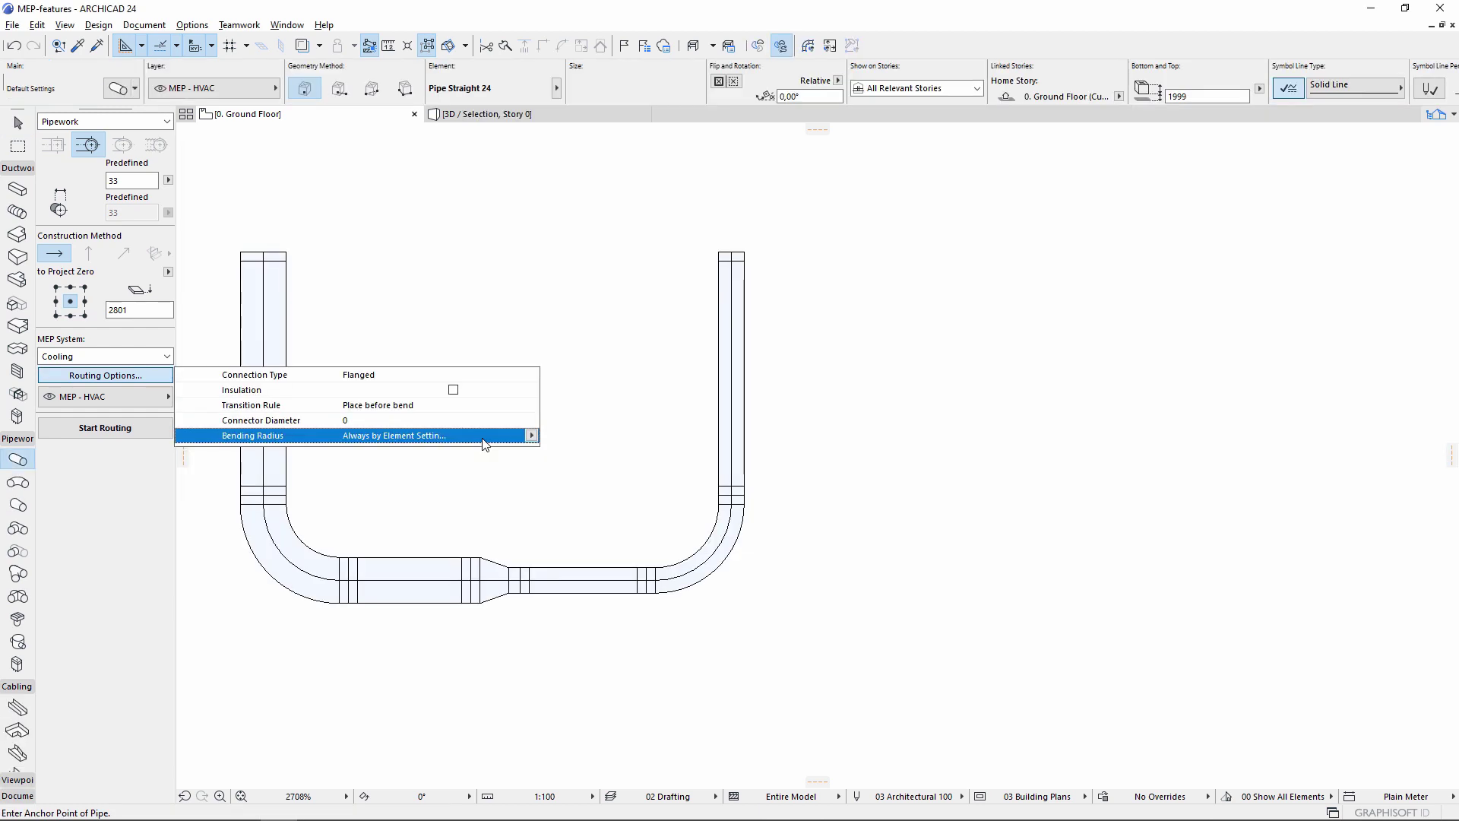
Set Bending Radius to Predefined if applicable and choose the 60 - 2" pipe size.
click(530, 435)
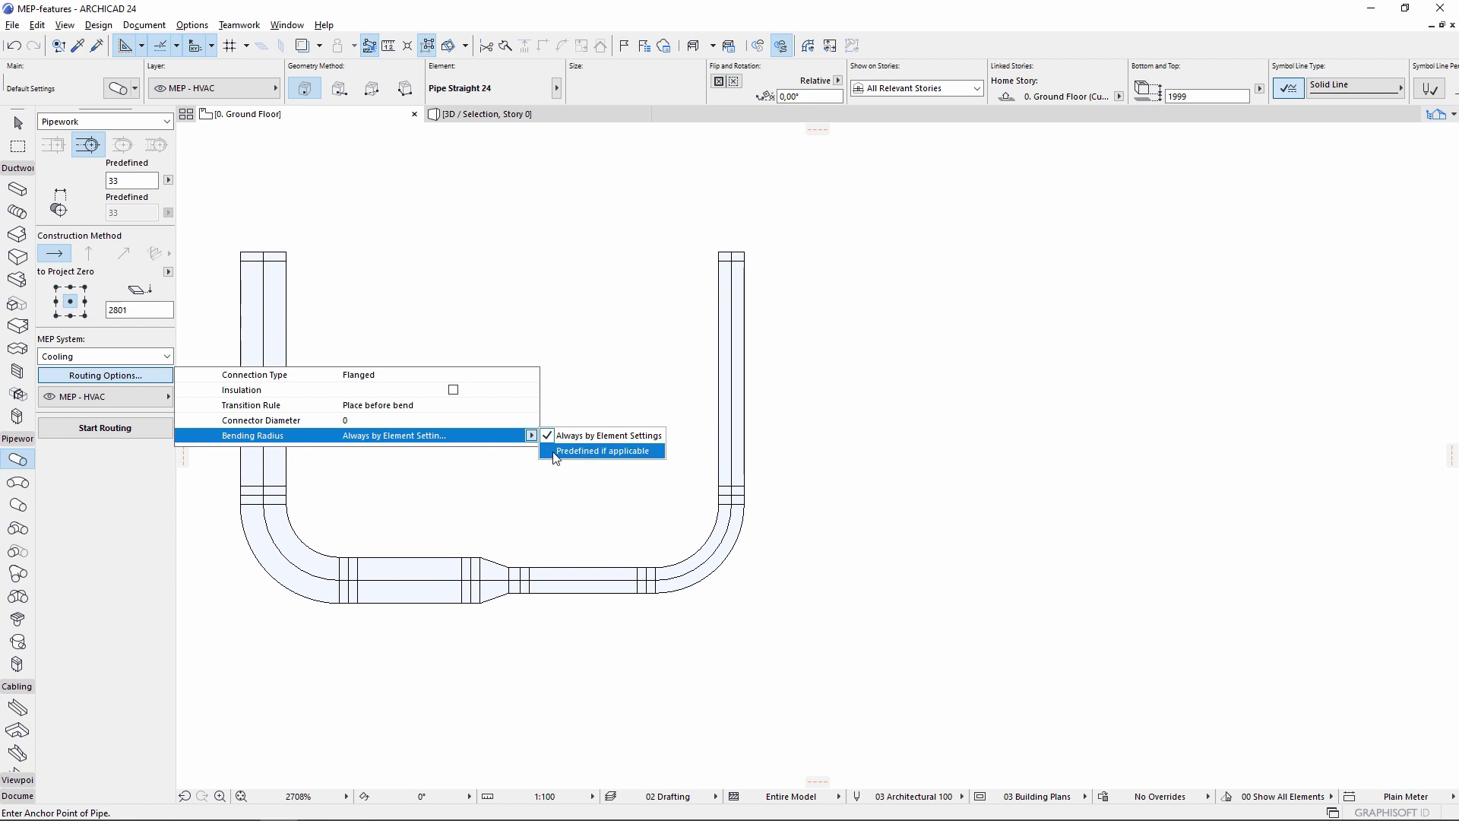
click(602, 450)
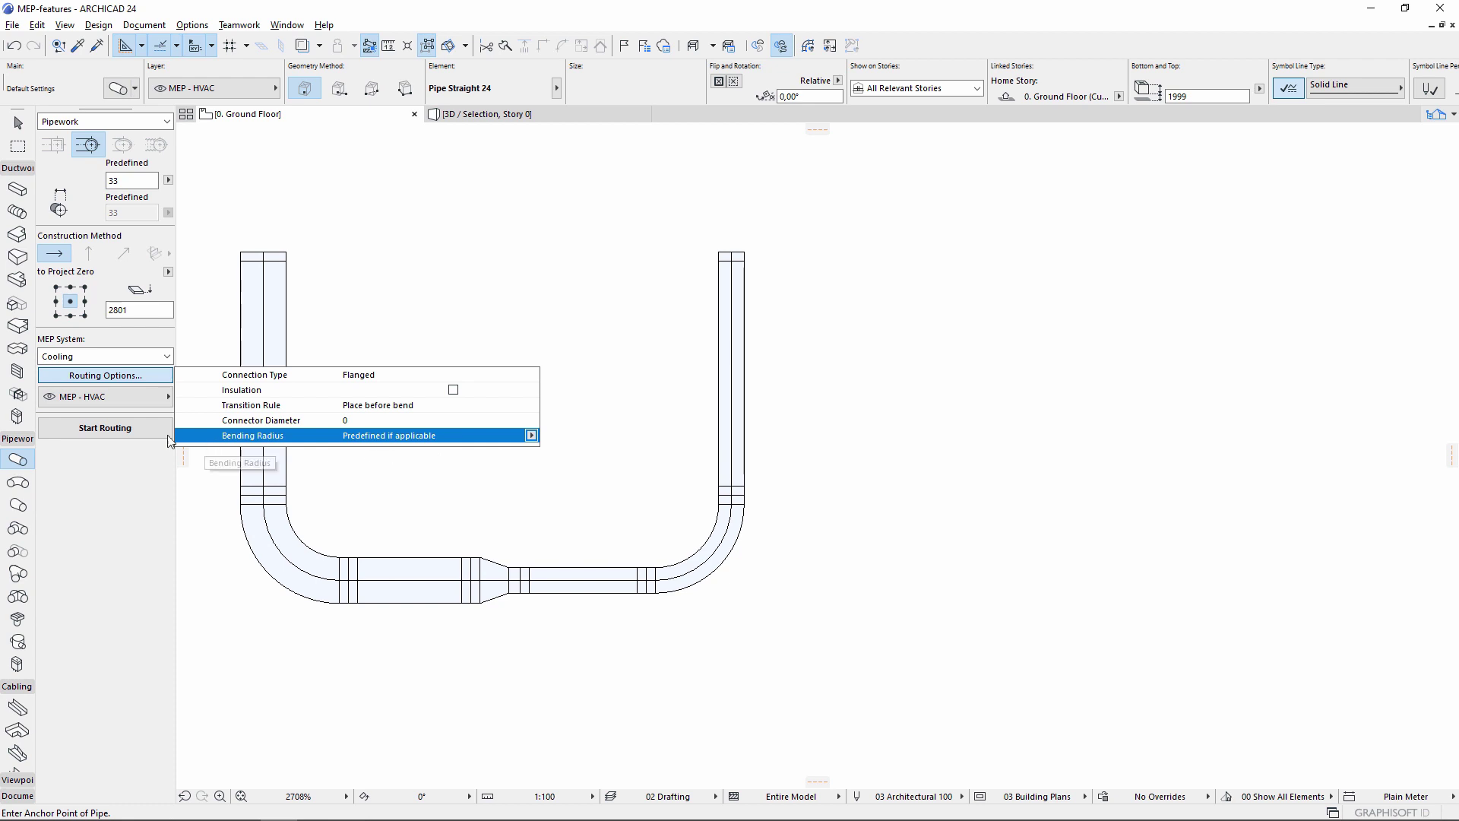
click(168, 180)
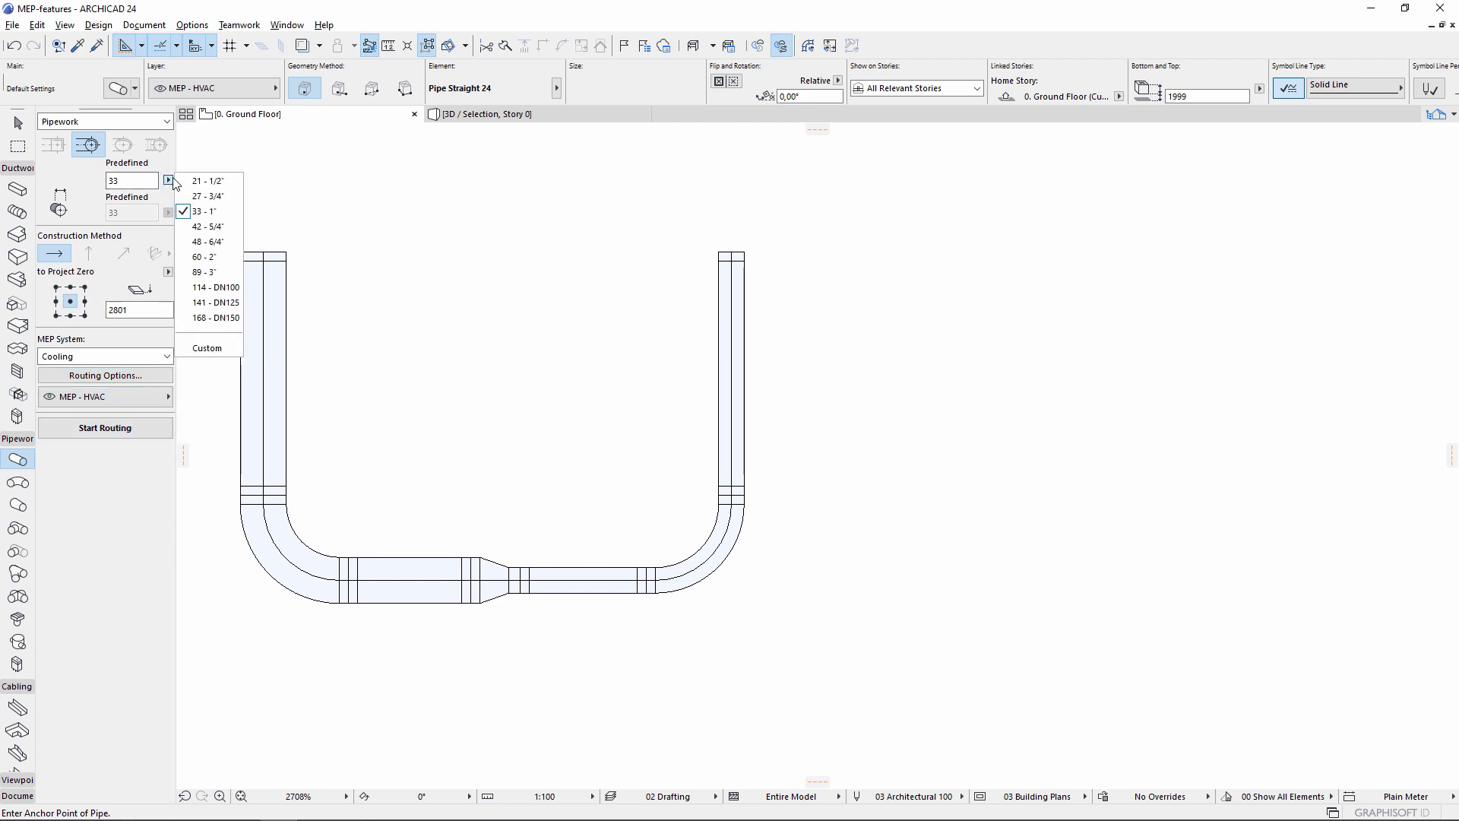
click(190, 257)
Route a U-shaped pipe that switches from 60 - 2" to 33 - 1" partway through.
click(151, 427)
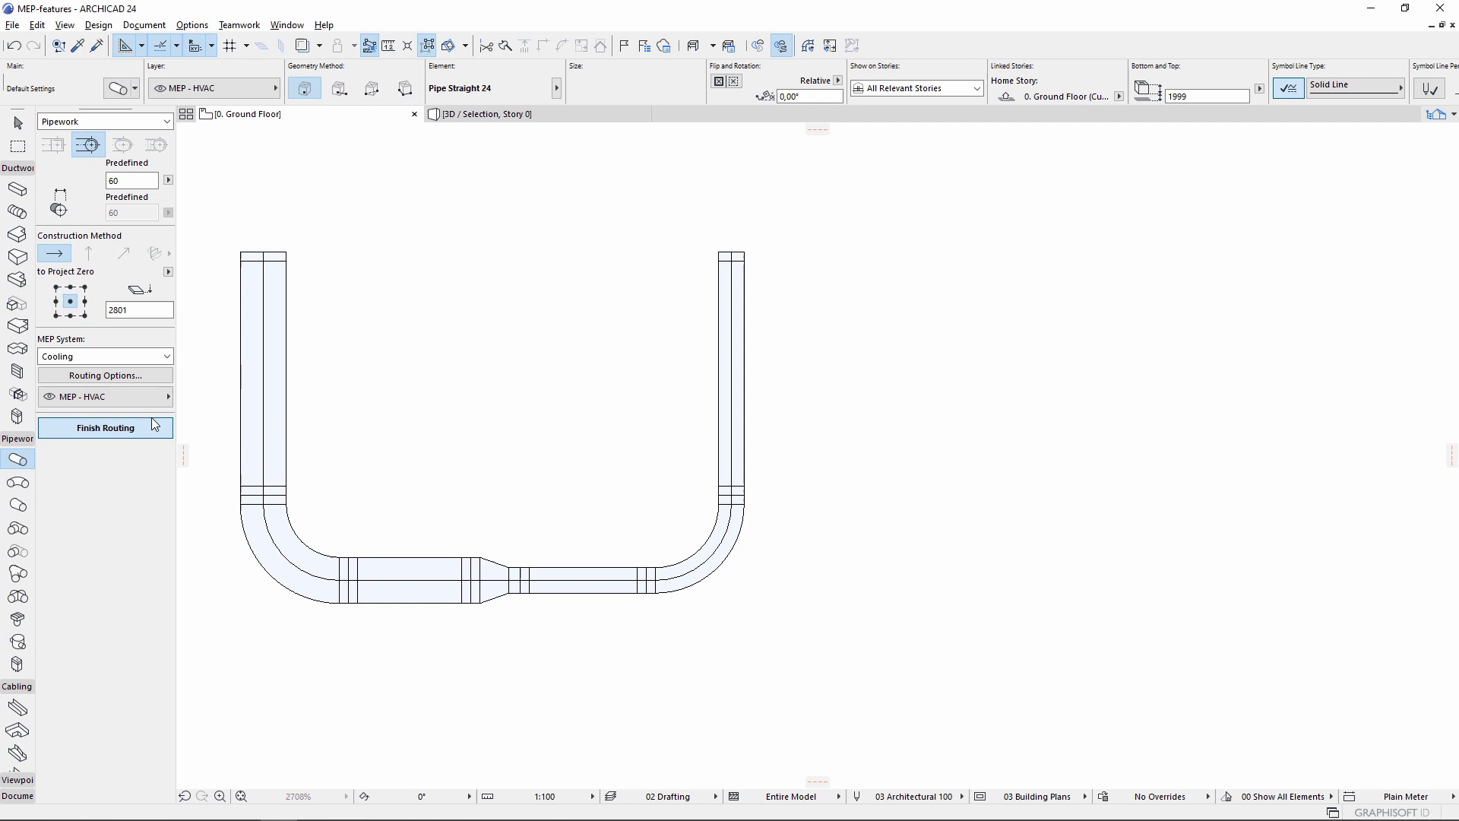
click(860, 252)
click(860, 583)
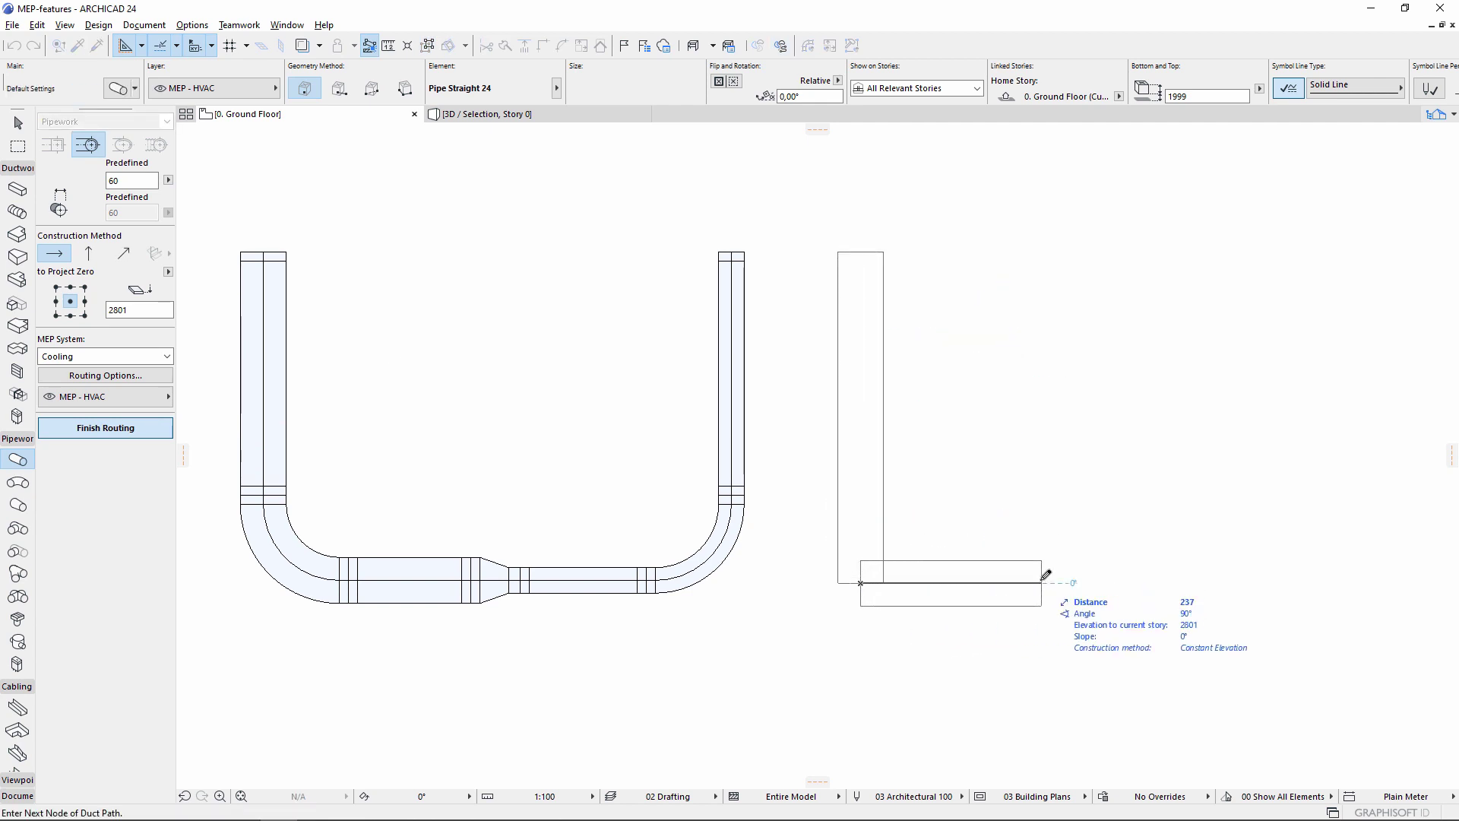
click(1040, 582)
click(168, 180)
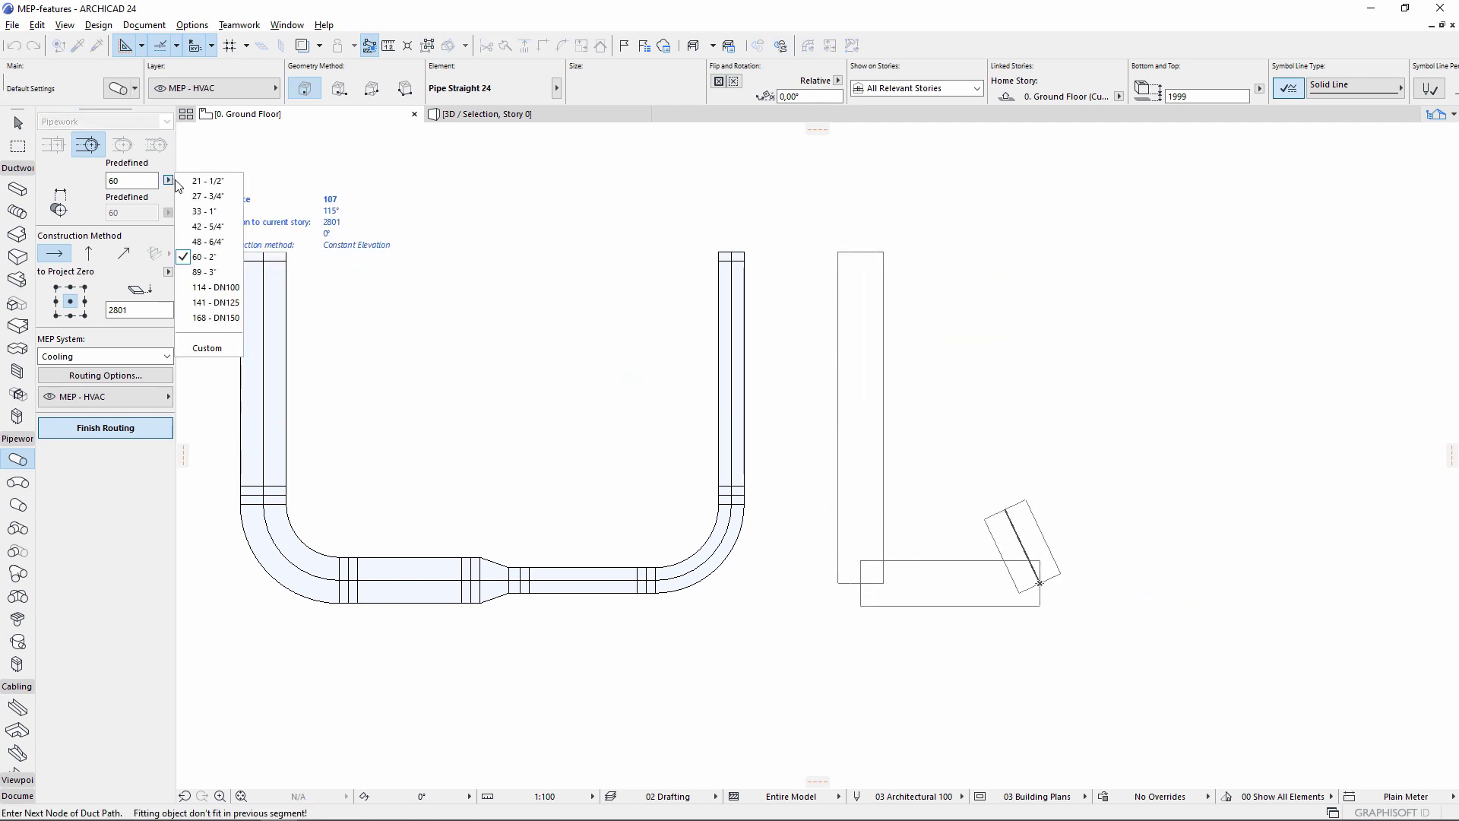
click(216, 212)
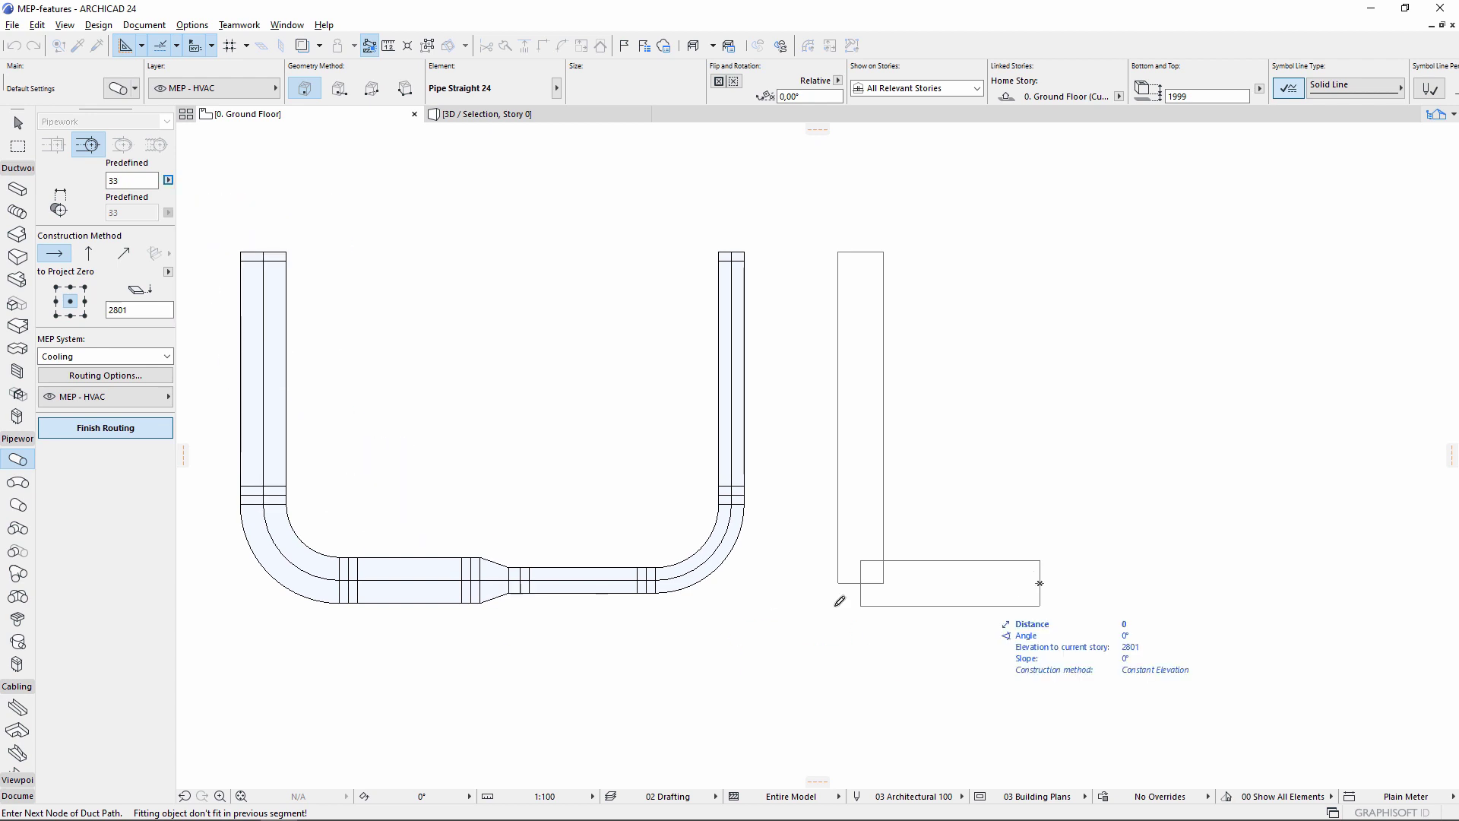
click(1307, 583)
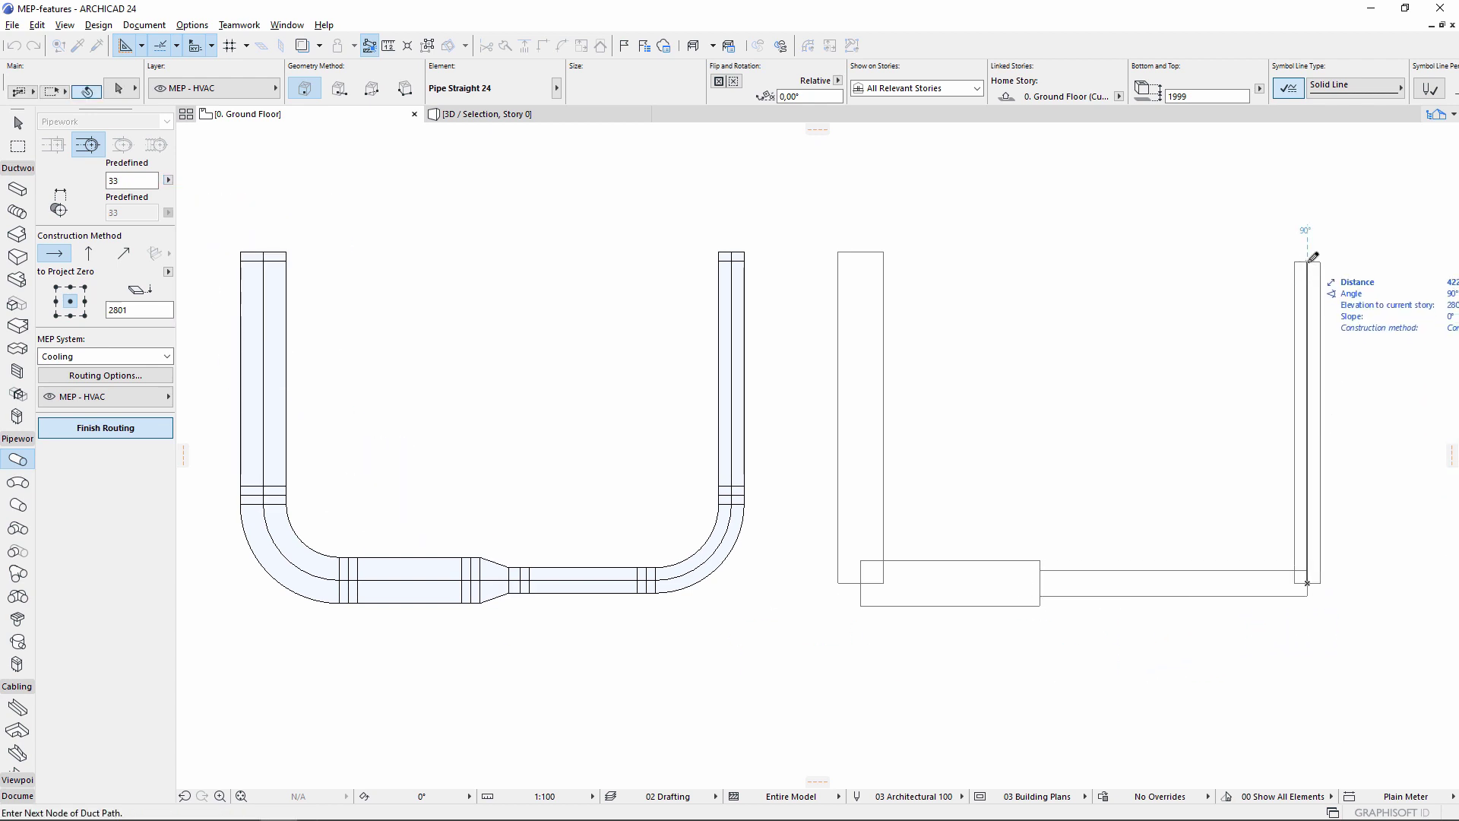
double_click(1307, 238)
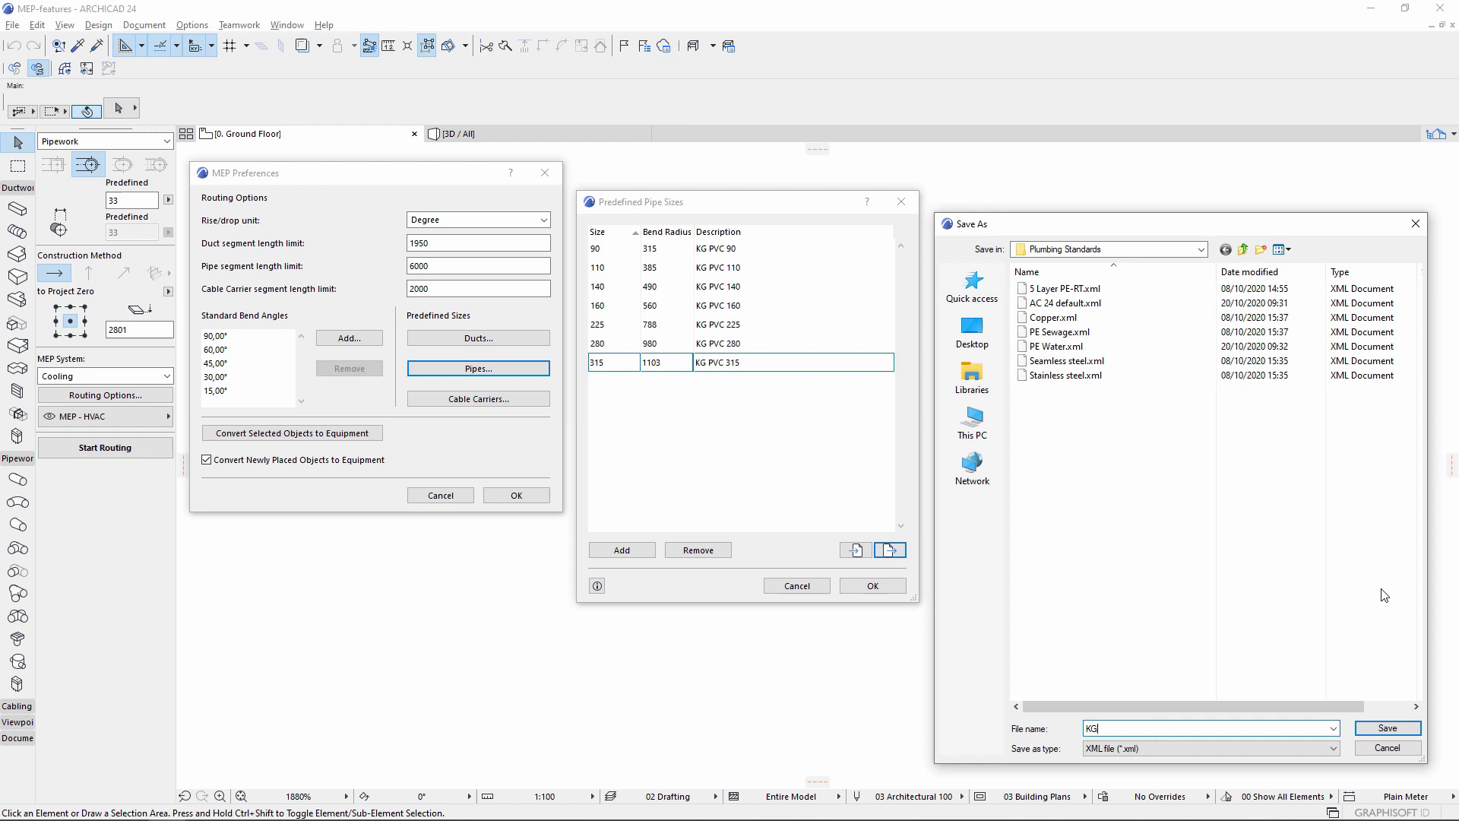
Export the pipe sizes as KG PVC pipes.xml, then import the PE Water pipe sizes.
click(1388, 728)
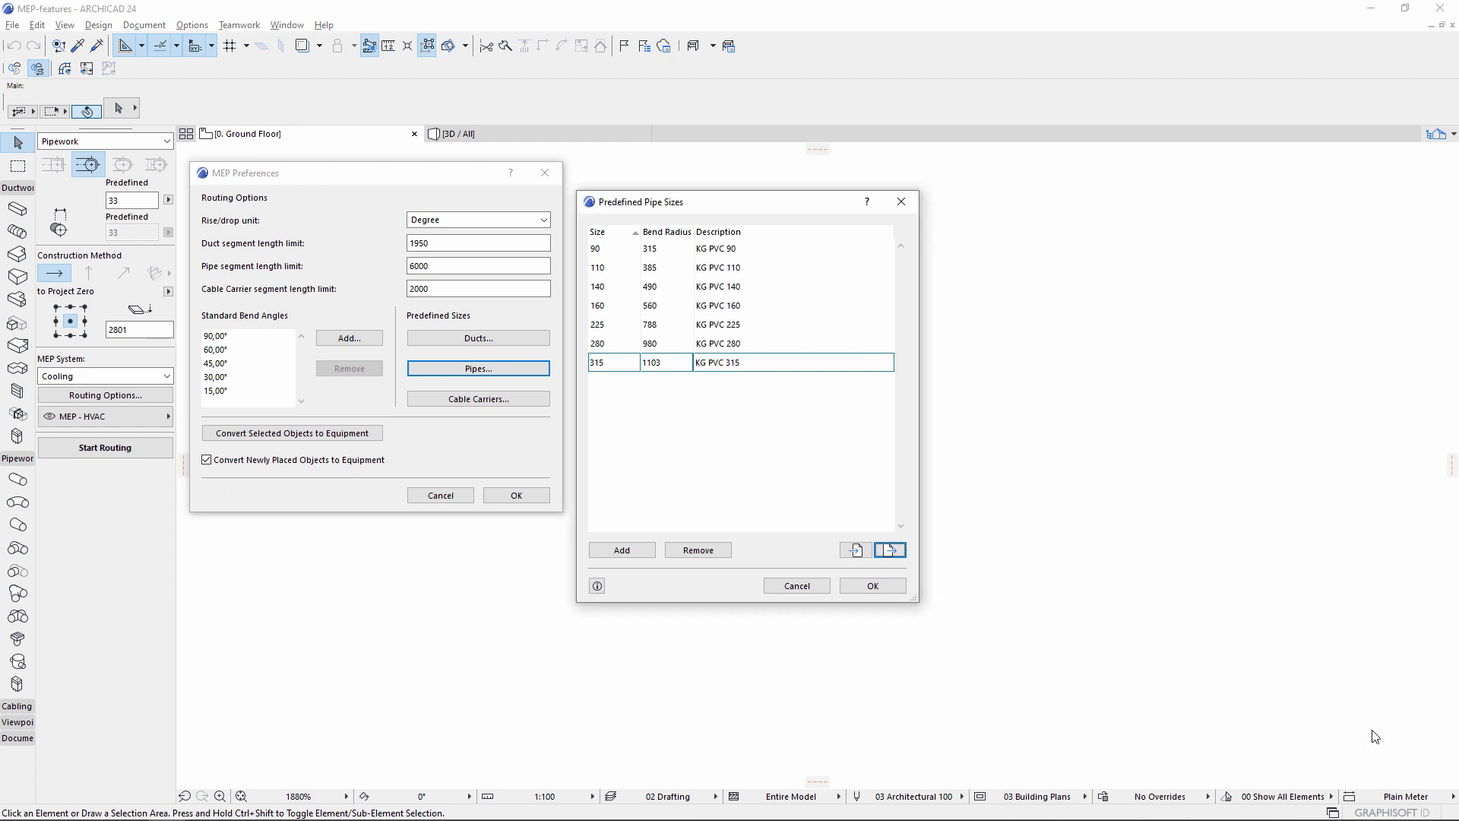
click(855, 550)
click(1064, 309)
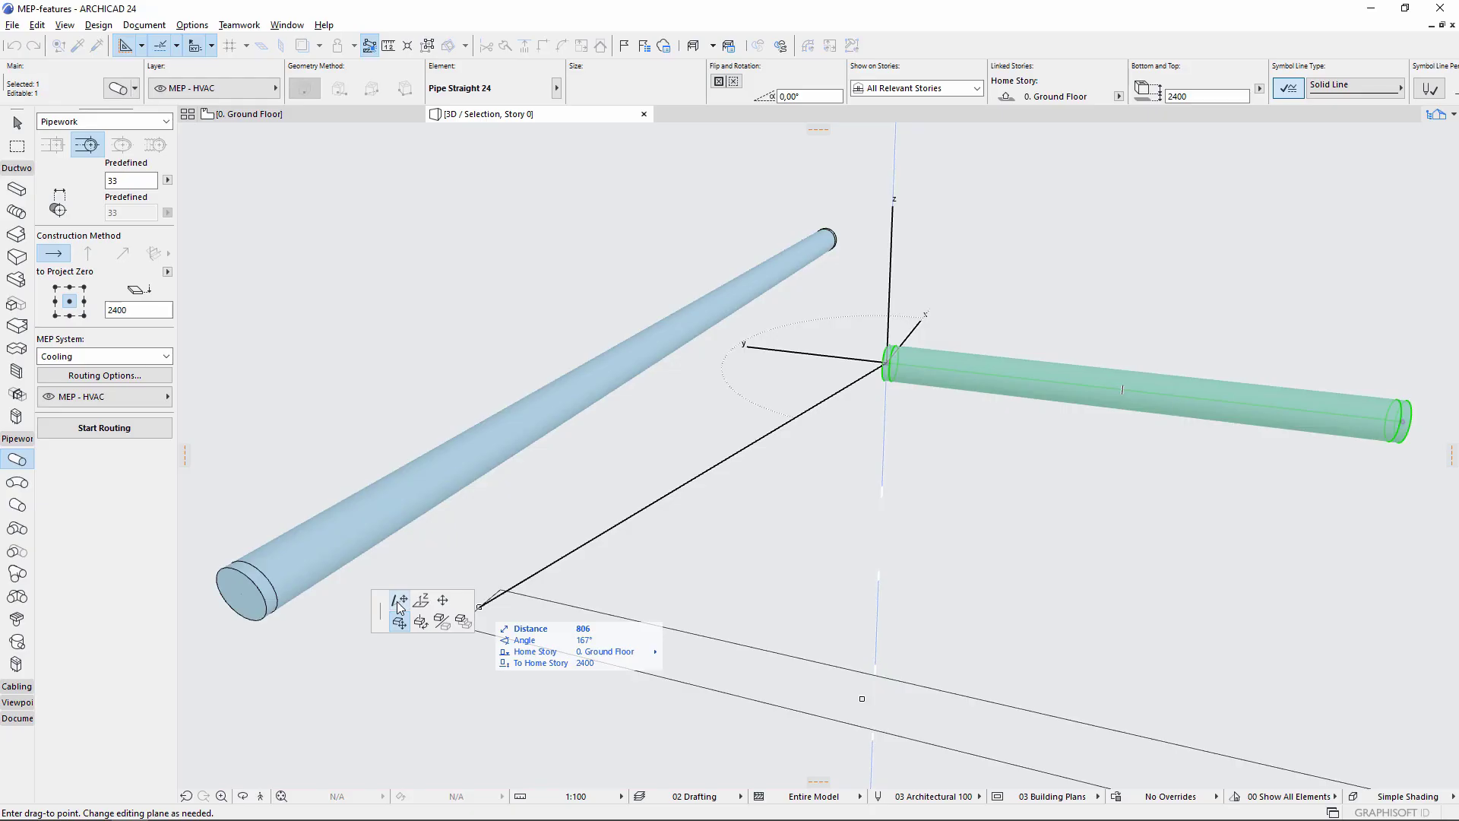
Join the green pipe's end to the blue pipe with a Pipe Take-off 24 fitting.
click(398, 600)
click(670, 339)
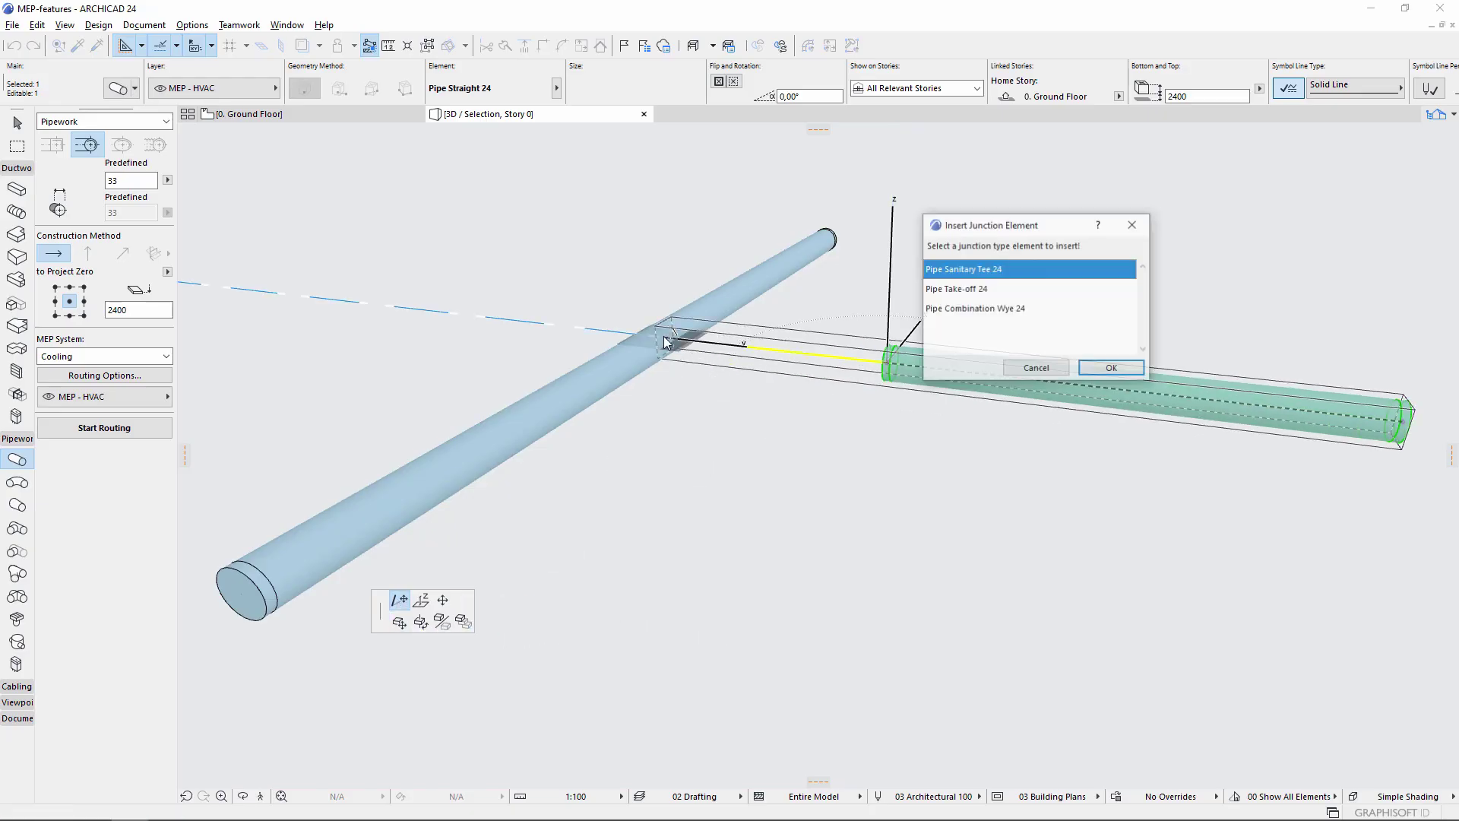
click(959, 290)
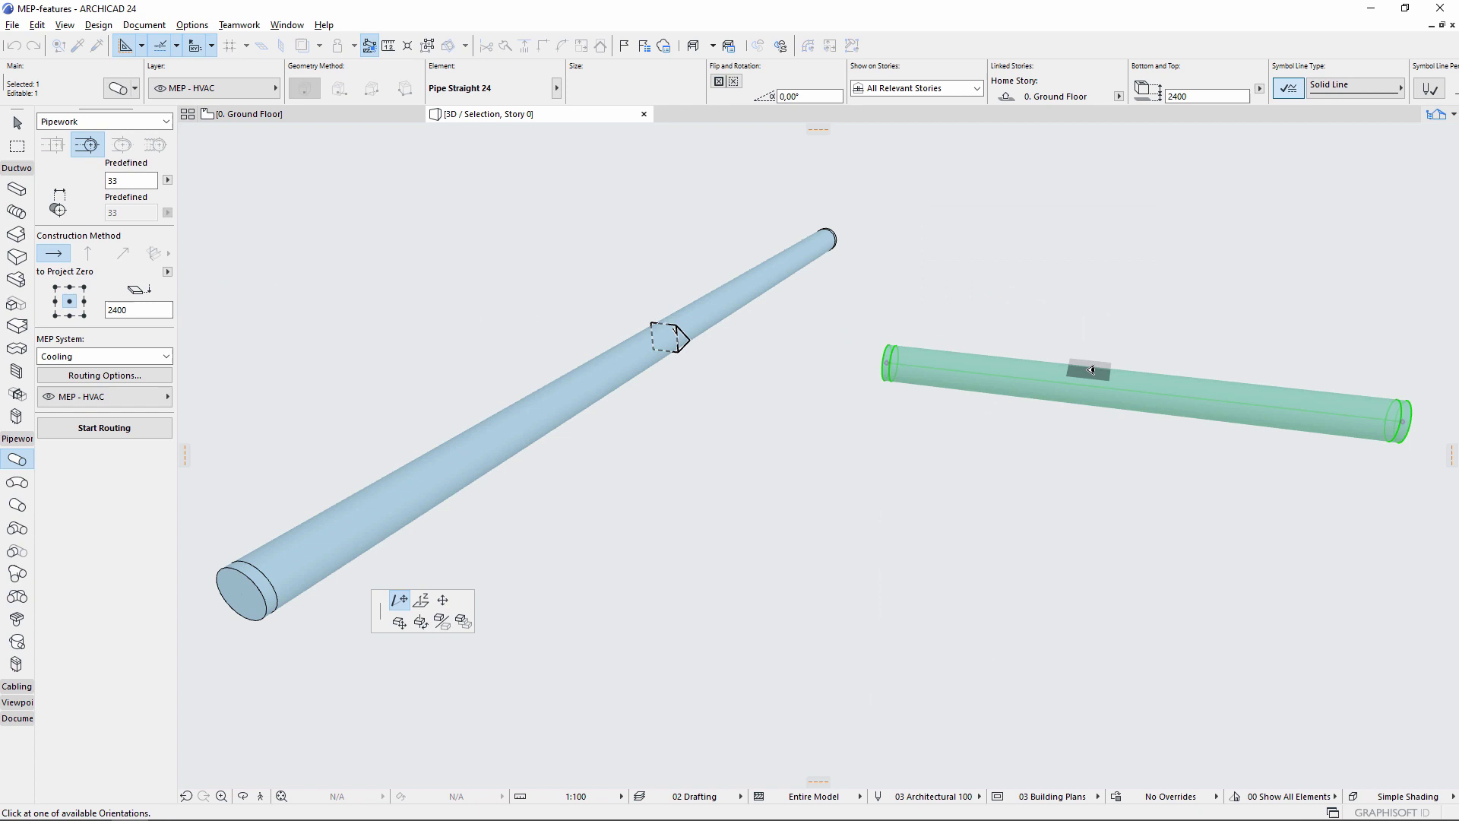
click(1111, 367)
click(784, 366)
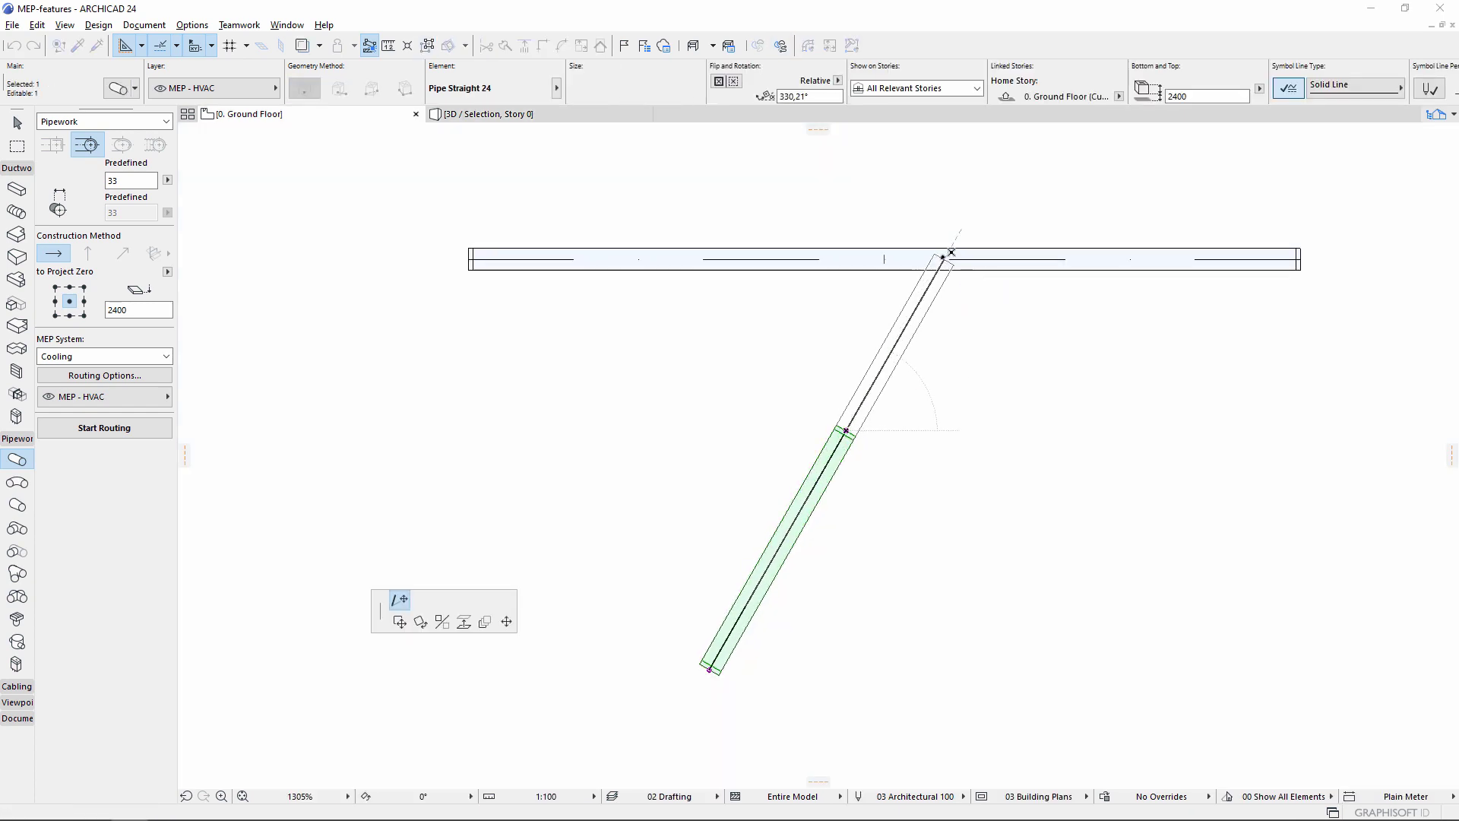
Add a second Pipe Take-off 24 junction oriented so the pipe bends in, checking it in 3D.
click(943, 259)
click(953, 289)
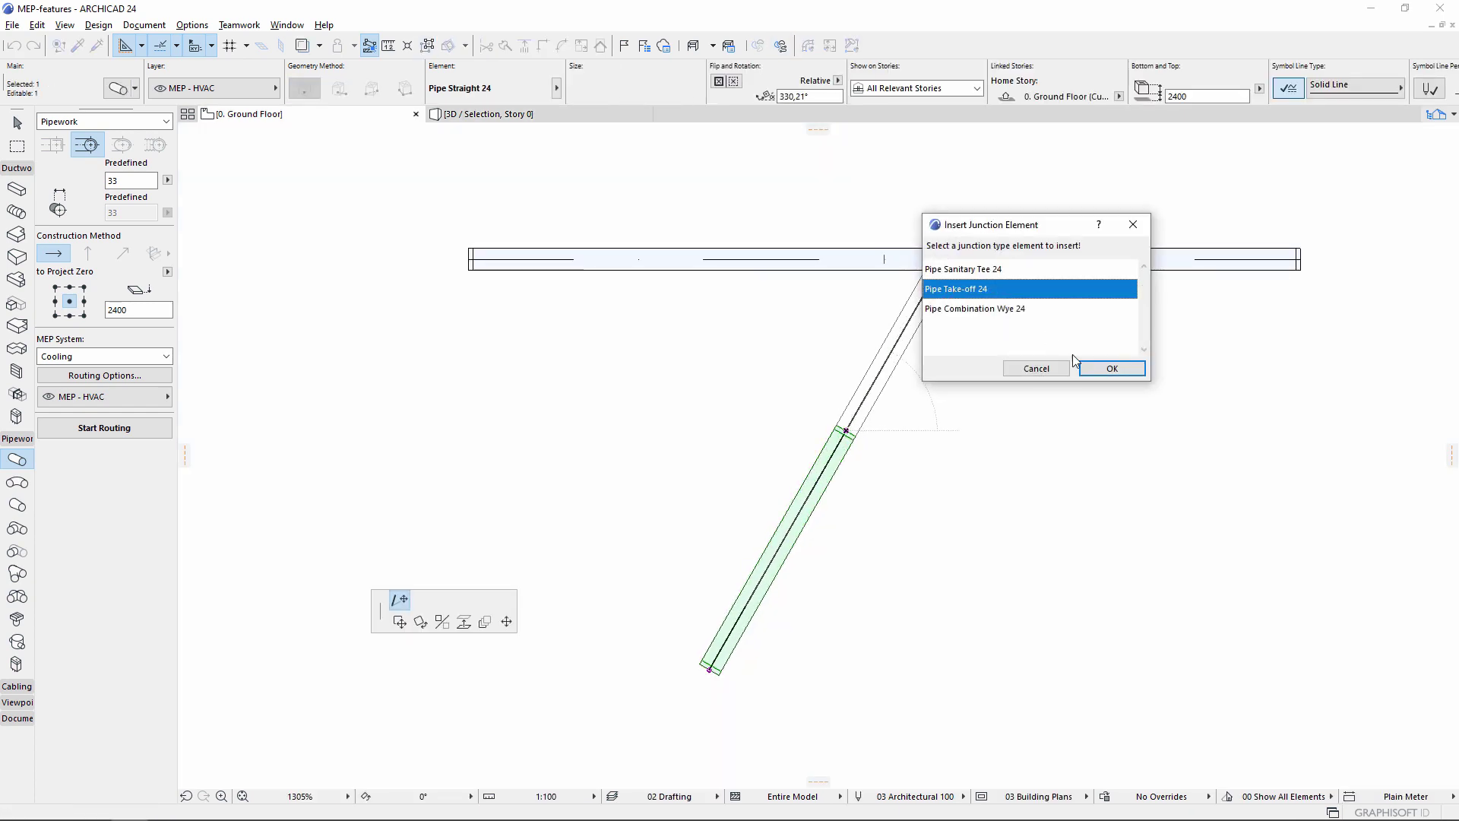
click(1098, 369)
click(901, 330)
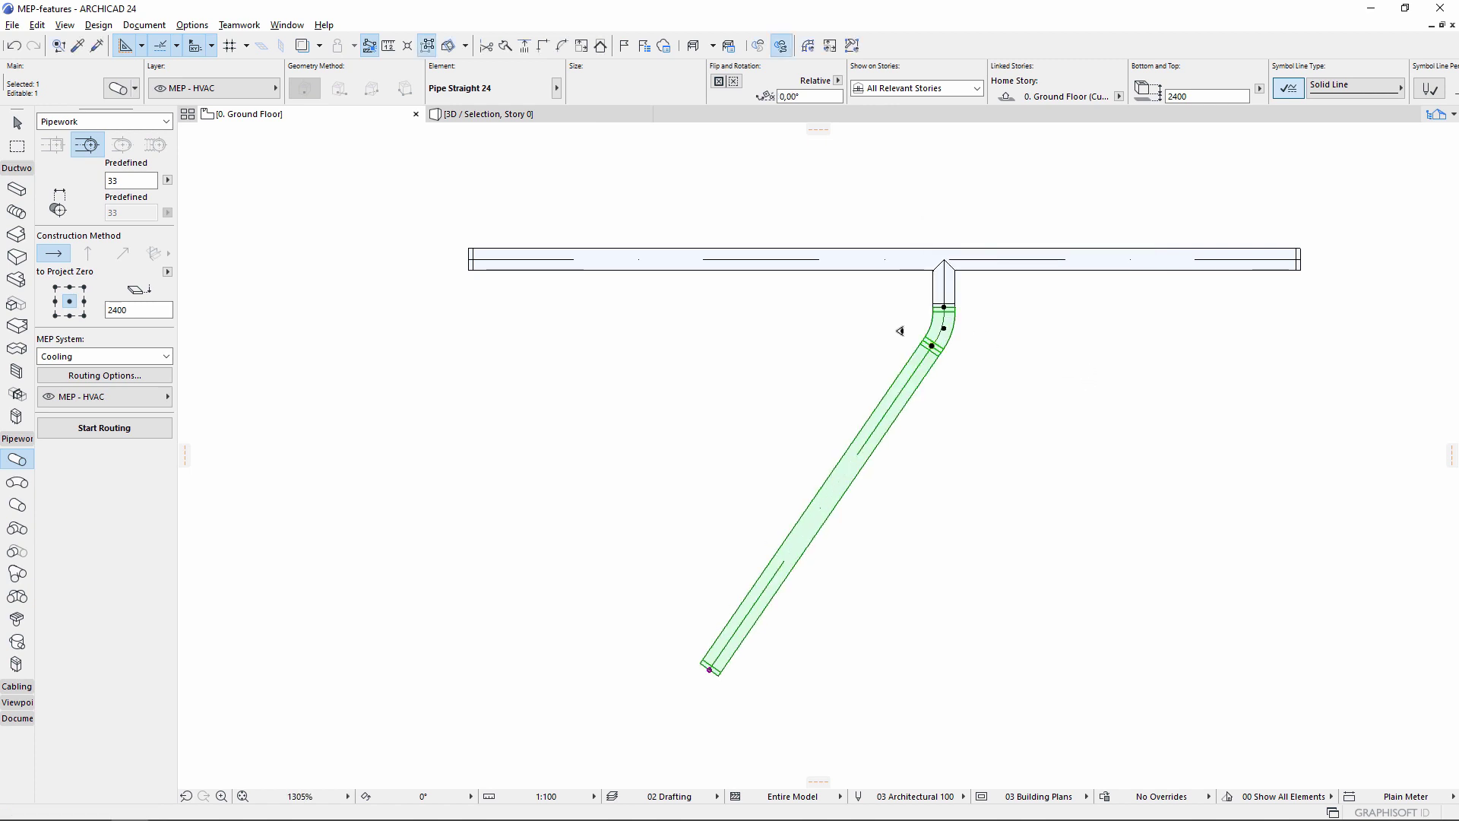
key(F3)
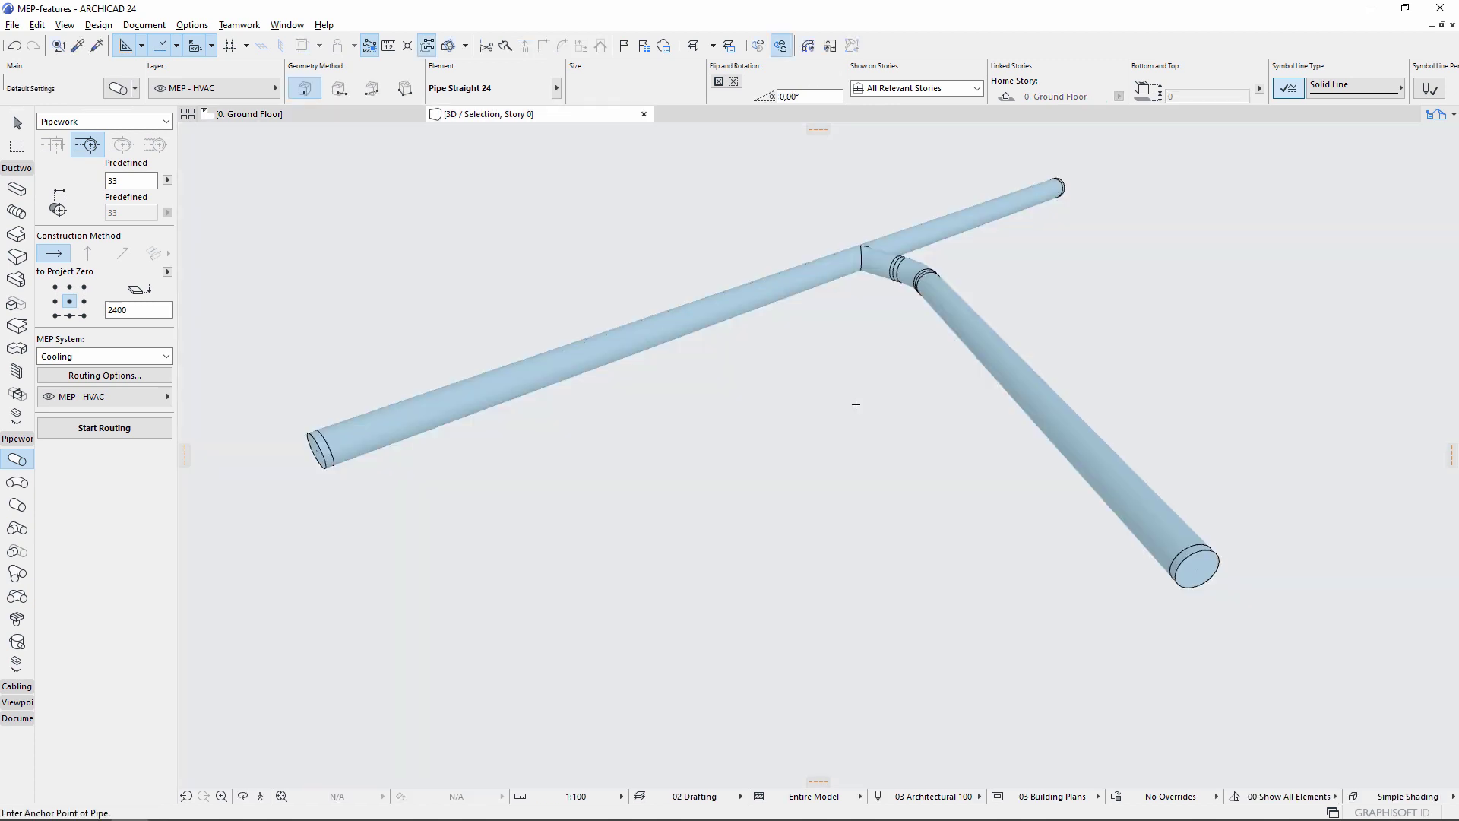
shift+middle_drag(855, 405, 656, 651)
key(F2)
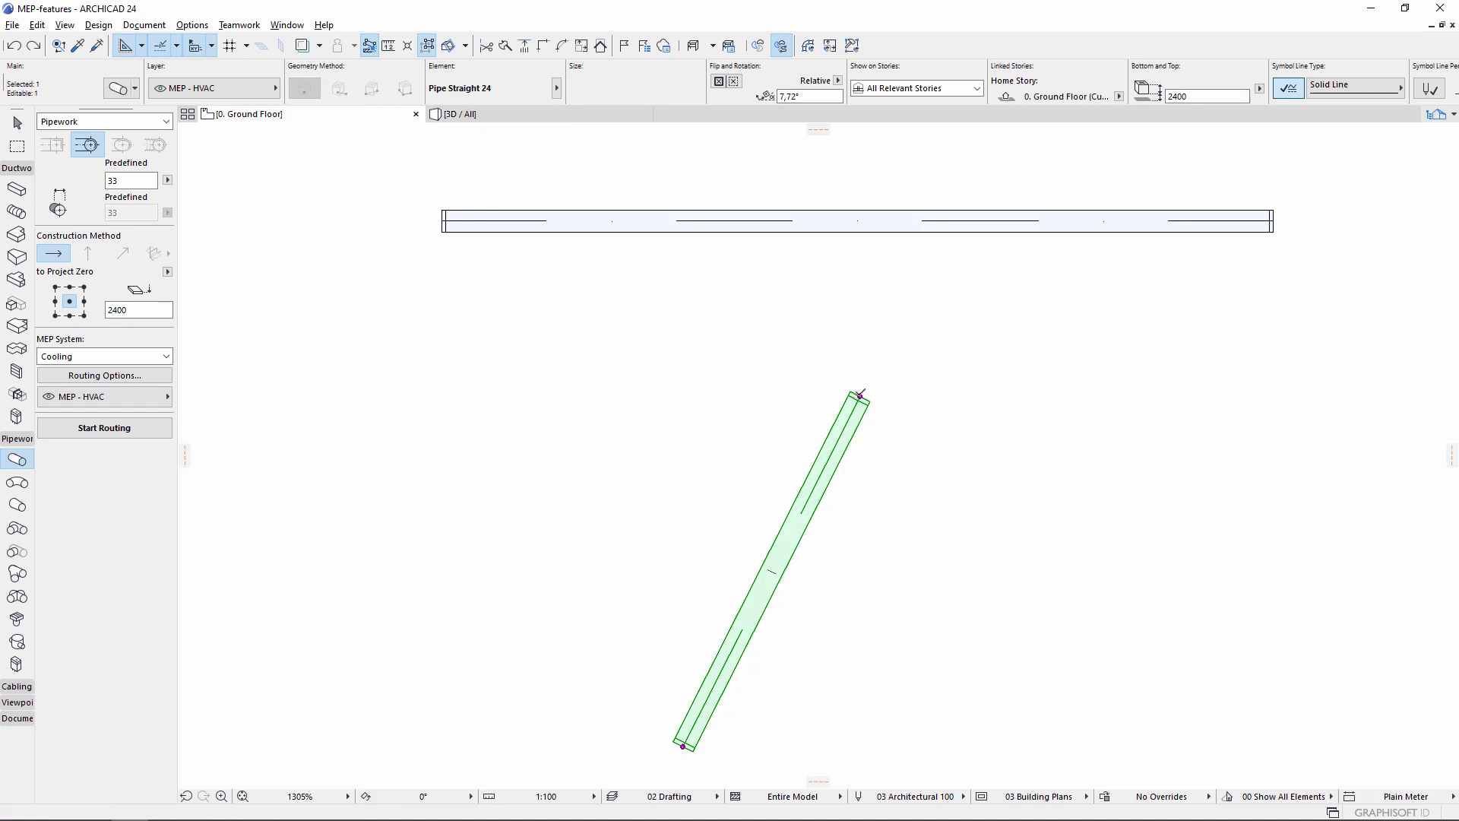
Connect another green pipe end to the blue pipe with Pipe Take-off 24 and view in 3D.
click(859, 396)
click(952, 222)
click(962, 289)
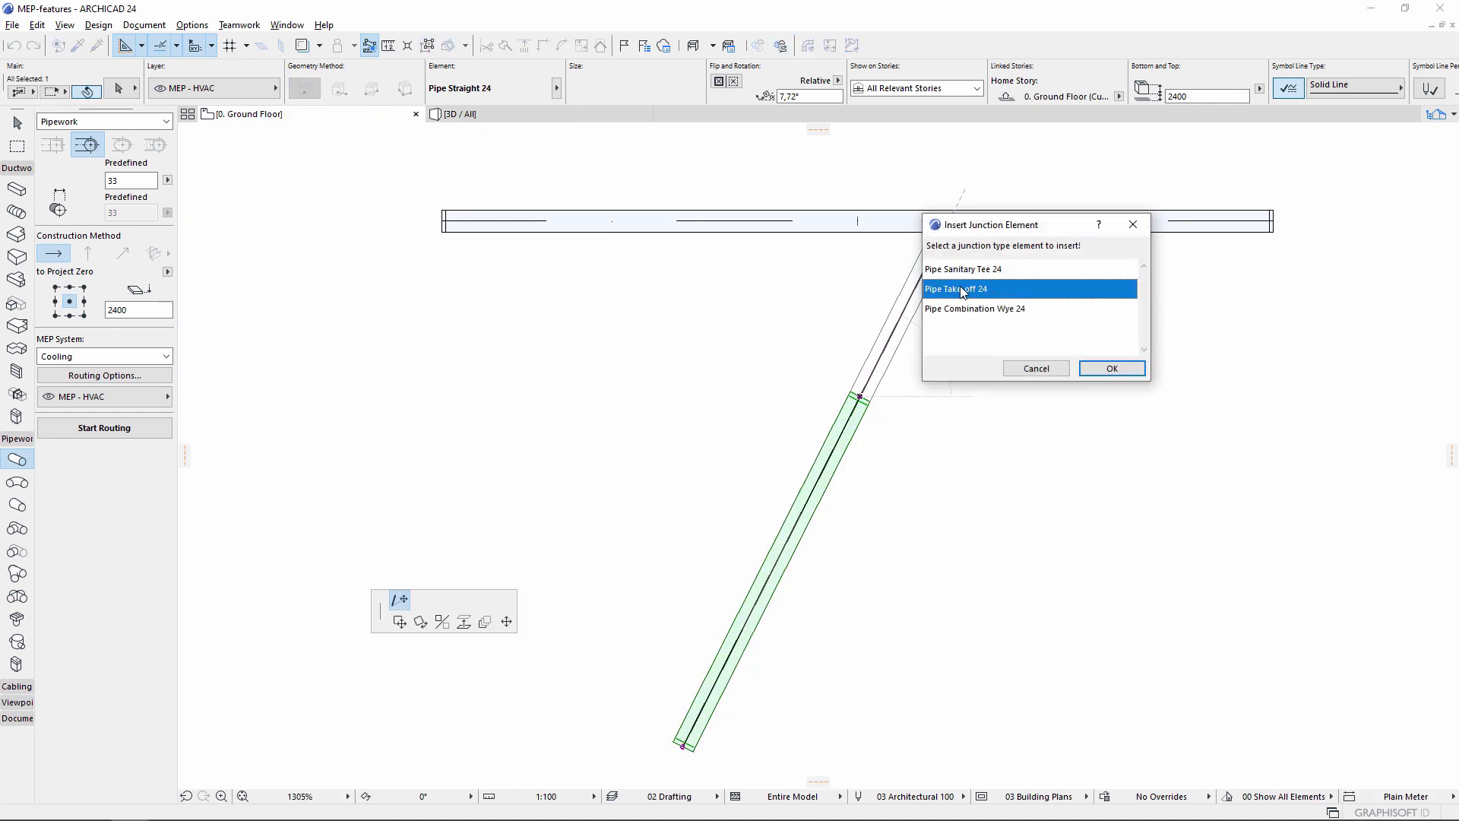
click(1087, 366)
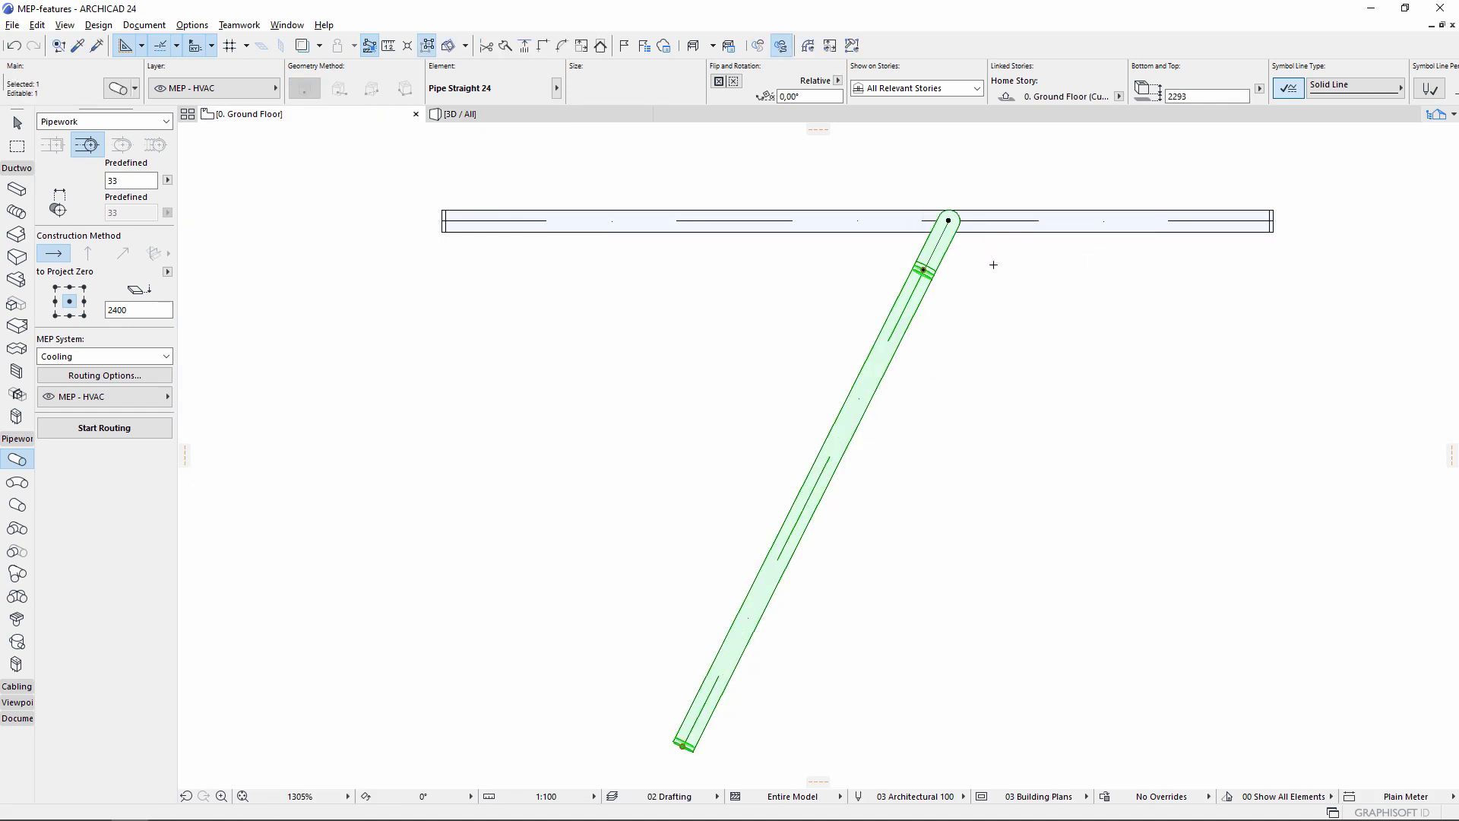
key(Escape)
key(F3)
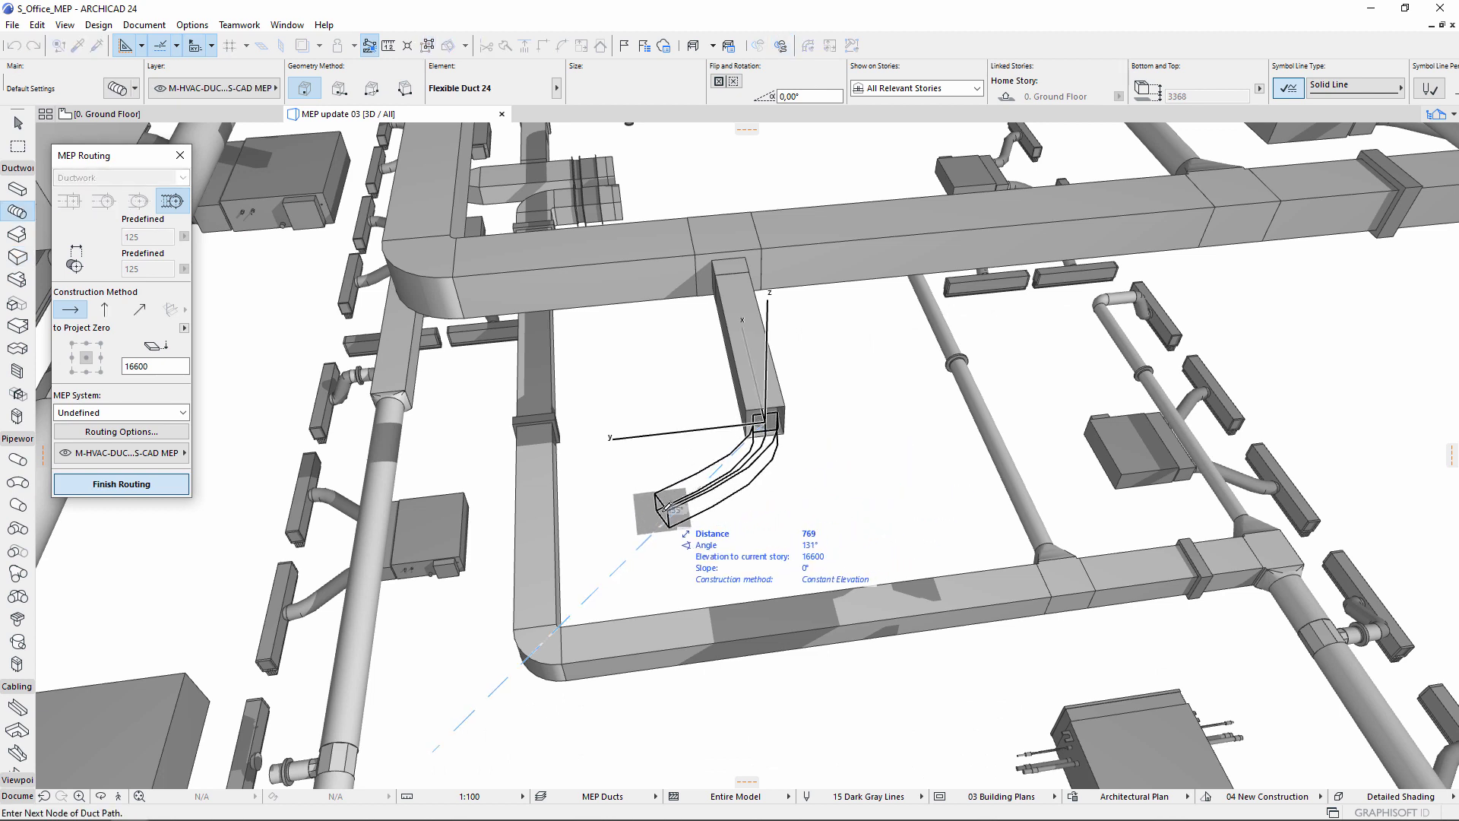
Run a flexible duct from the diffuser's round port to the main duct, joined with Duct Tee 24.
double_click(663, 528)
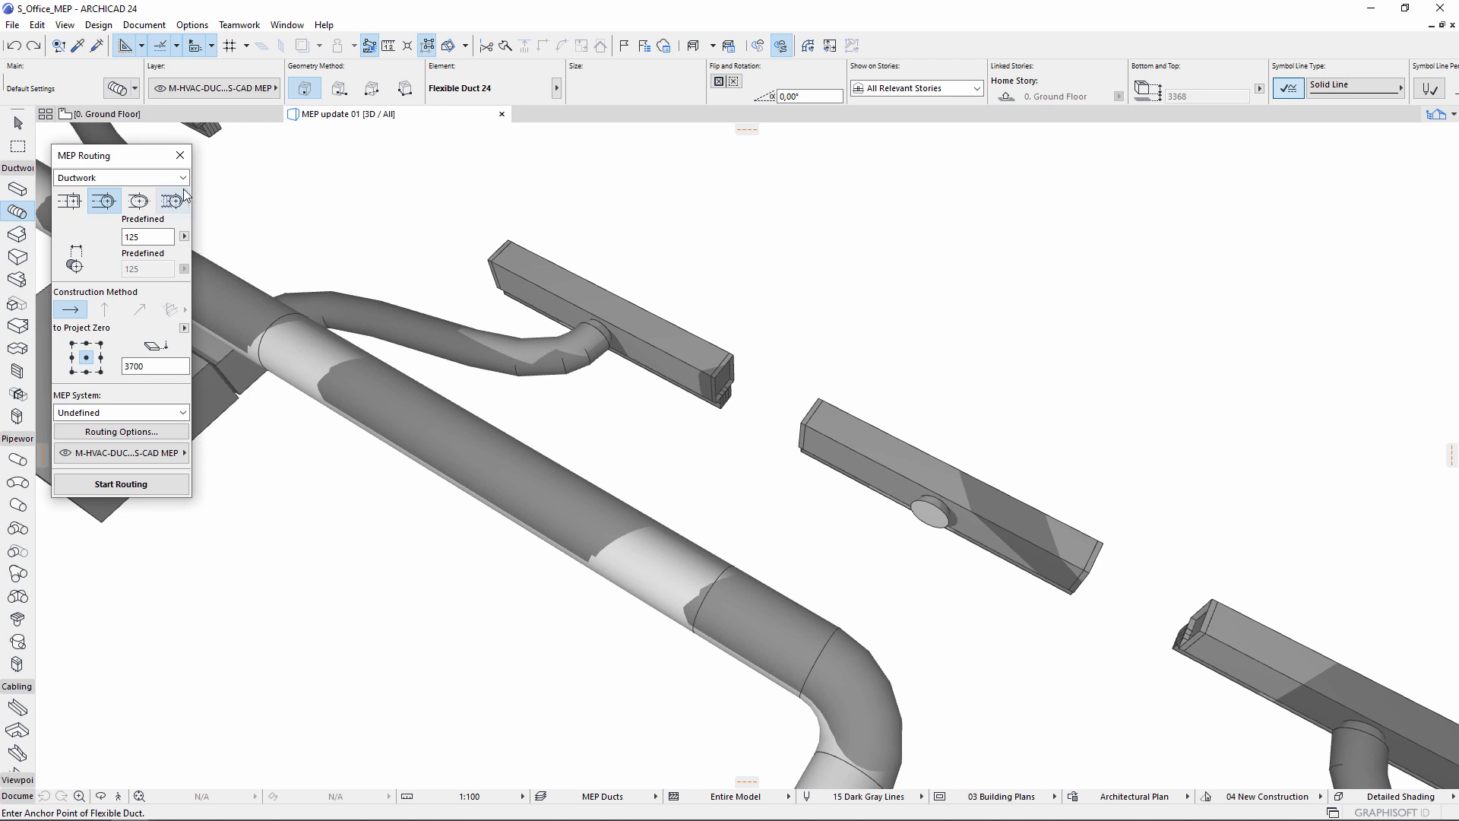
click(132, 483)
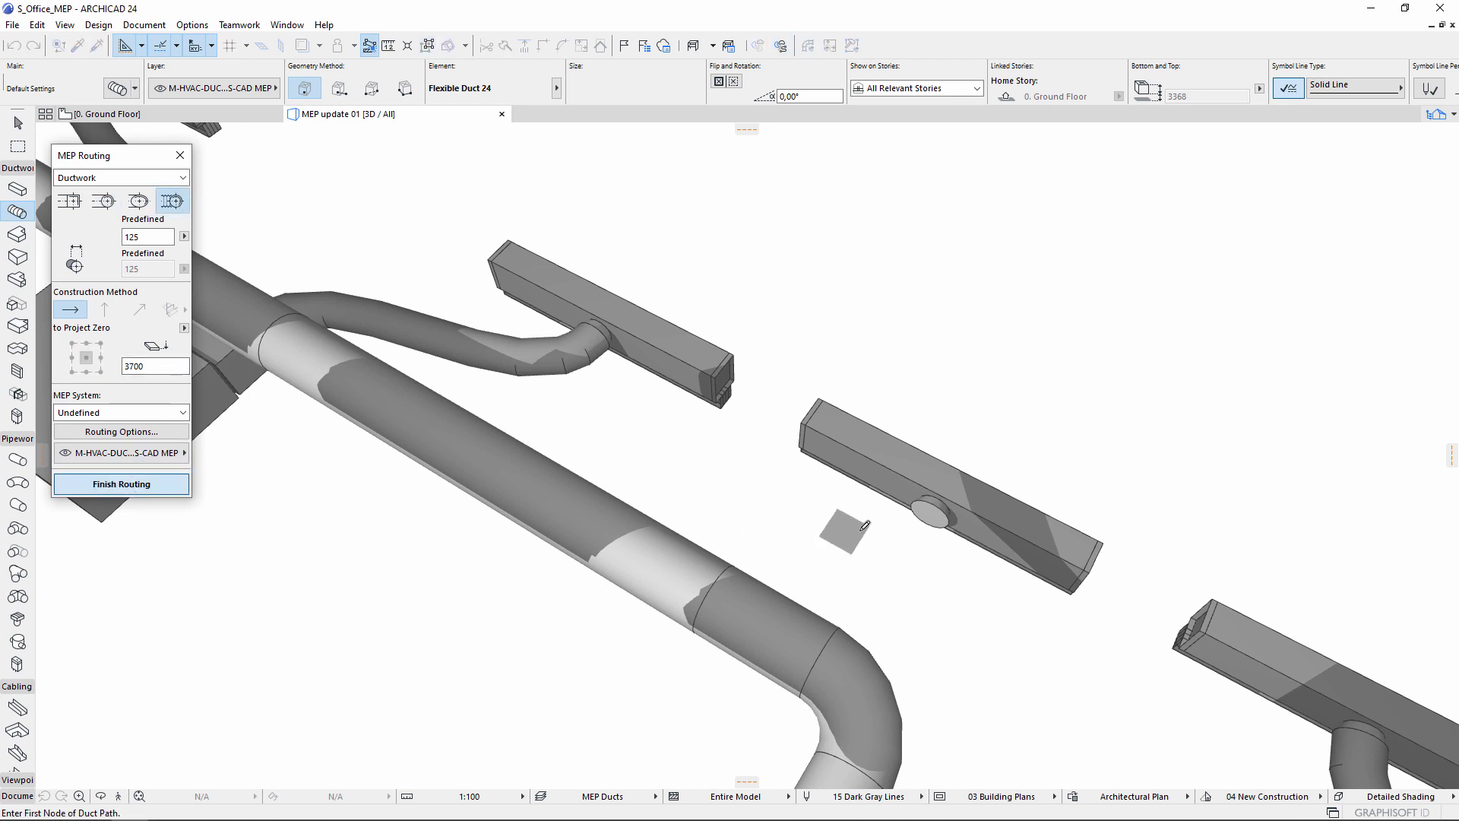
click(929, 511)
double_click(670, 528)
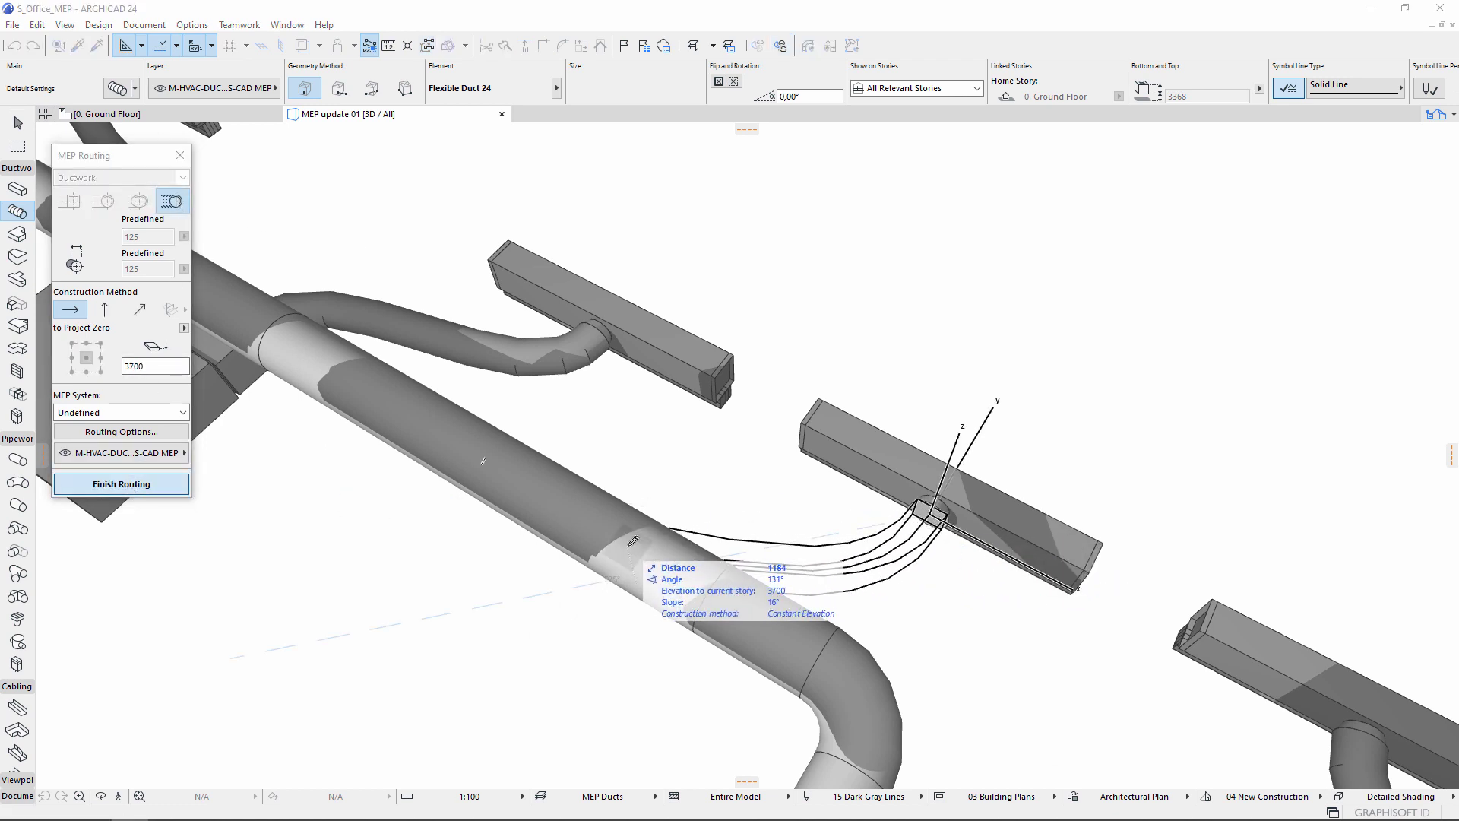
click(798, 372)
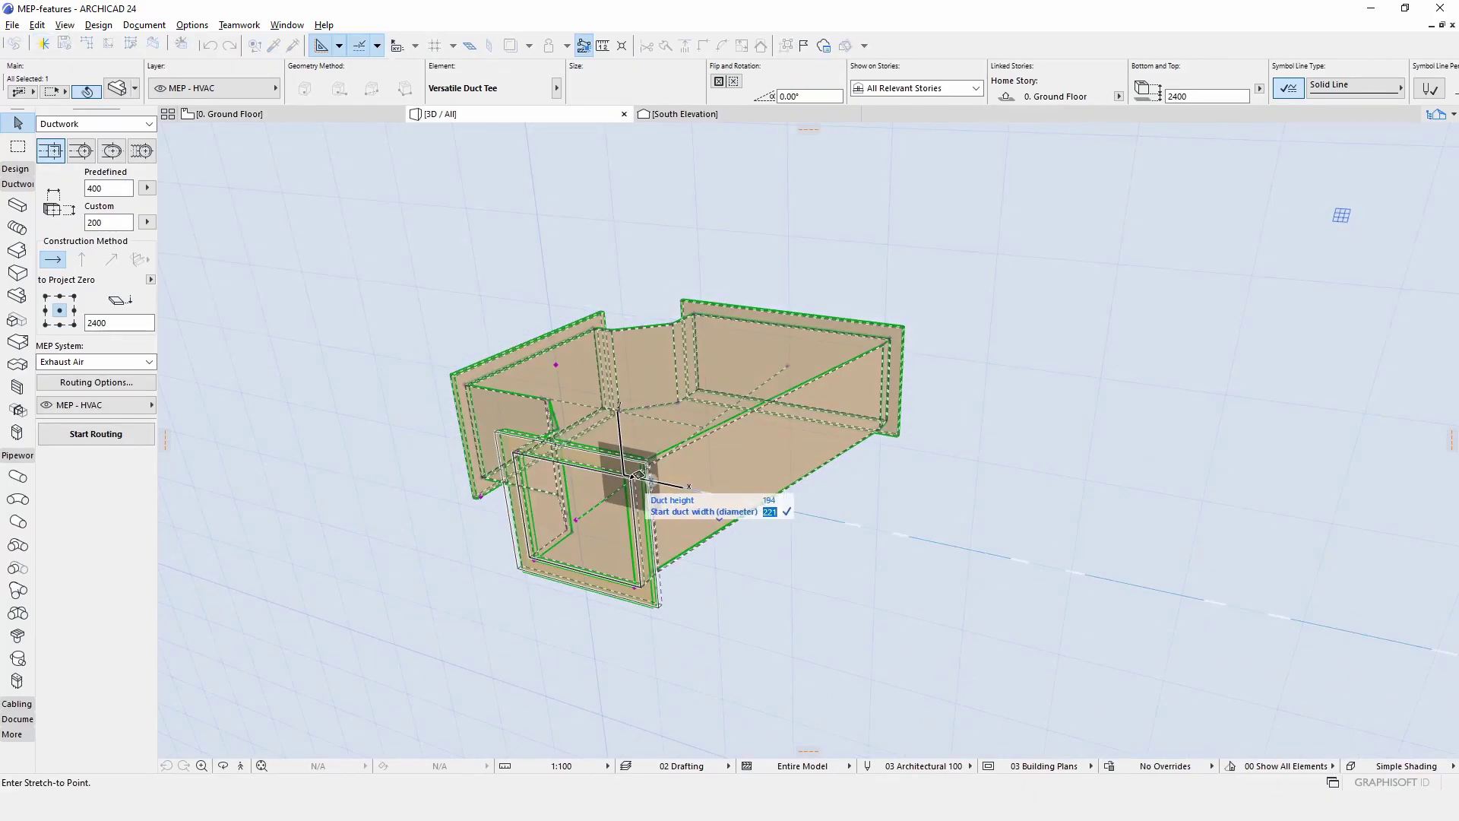
Reshape the versatile duct bend's arc by stretching its editable node.
key(Tab)
key(Tab)
key(Tab)
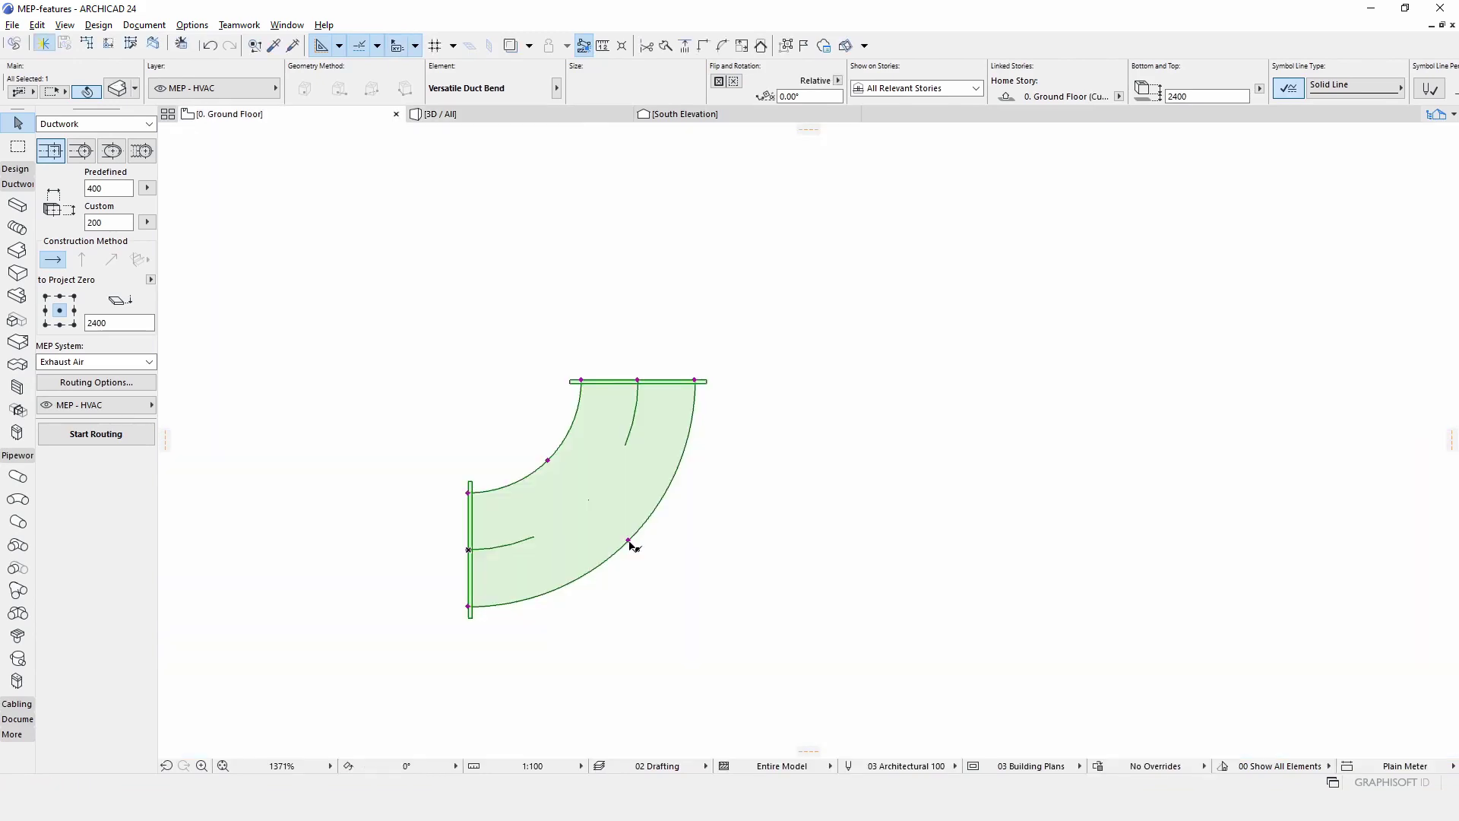
click(548, 460)
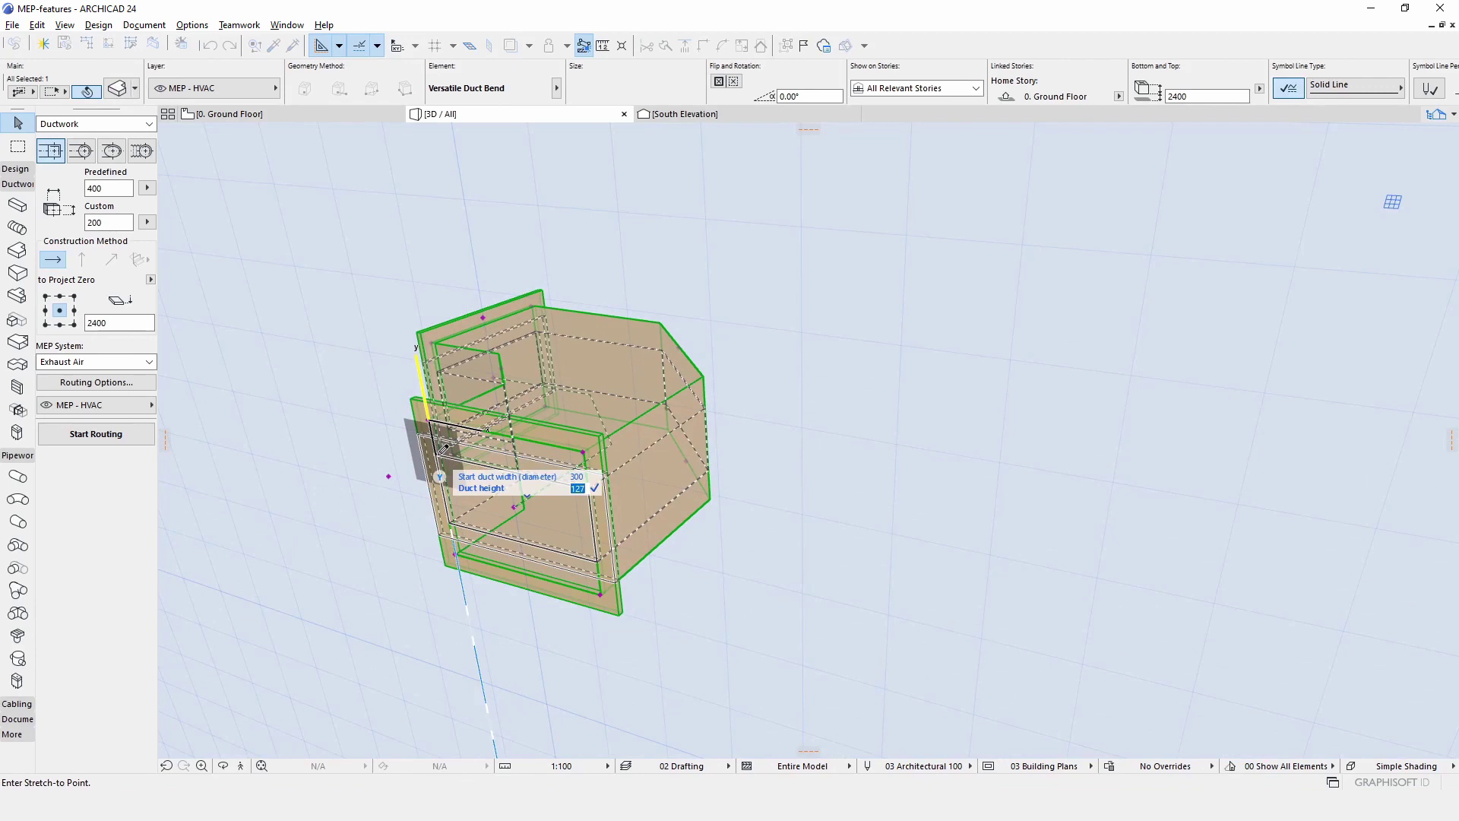
click(437, 452)
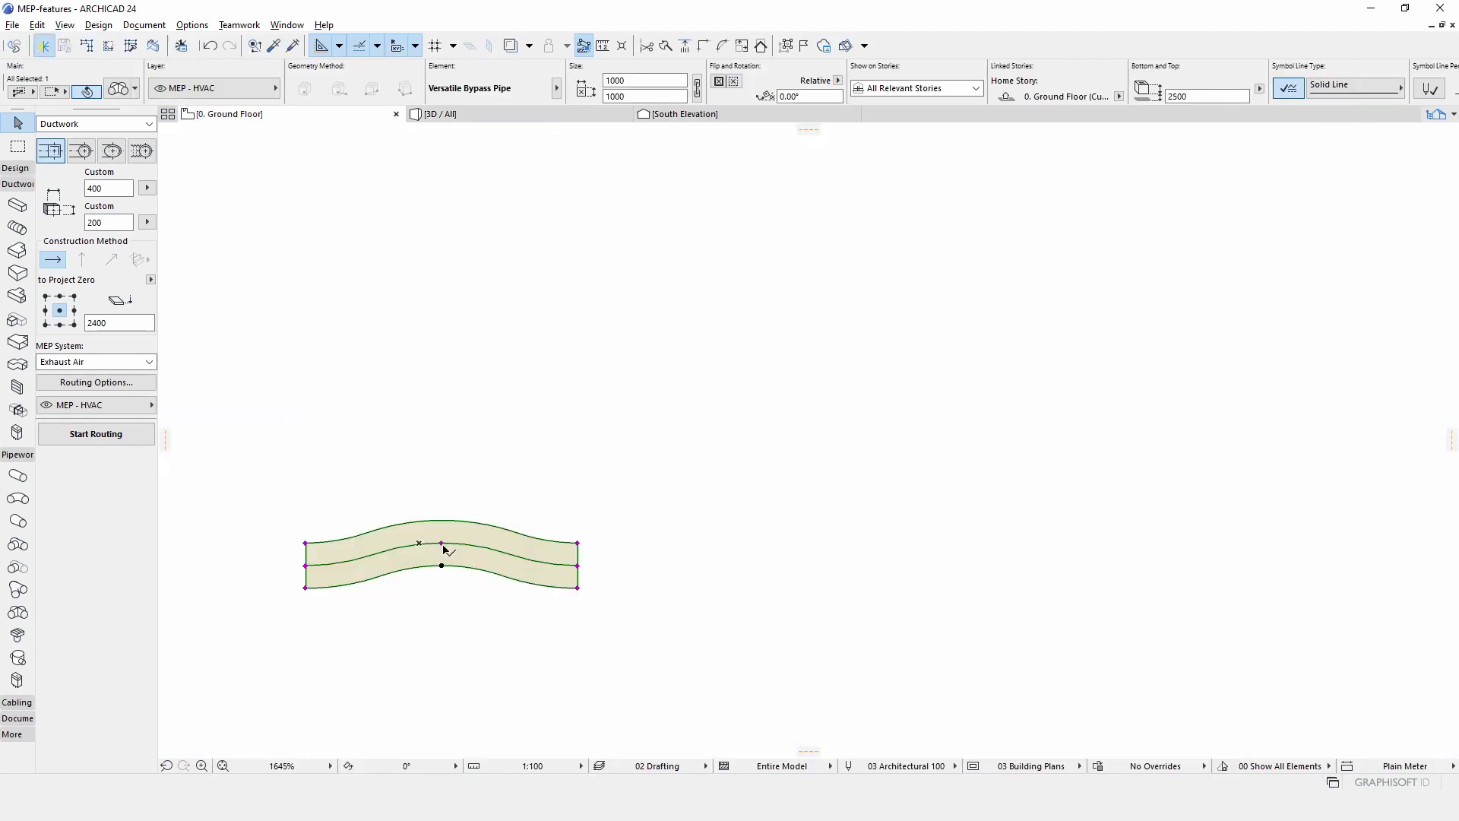
Raise the bypass pipe's arc and change the pipe wye's branch angle.
click(441, 521)
click(456, 502)
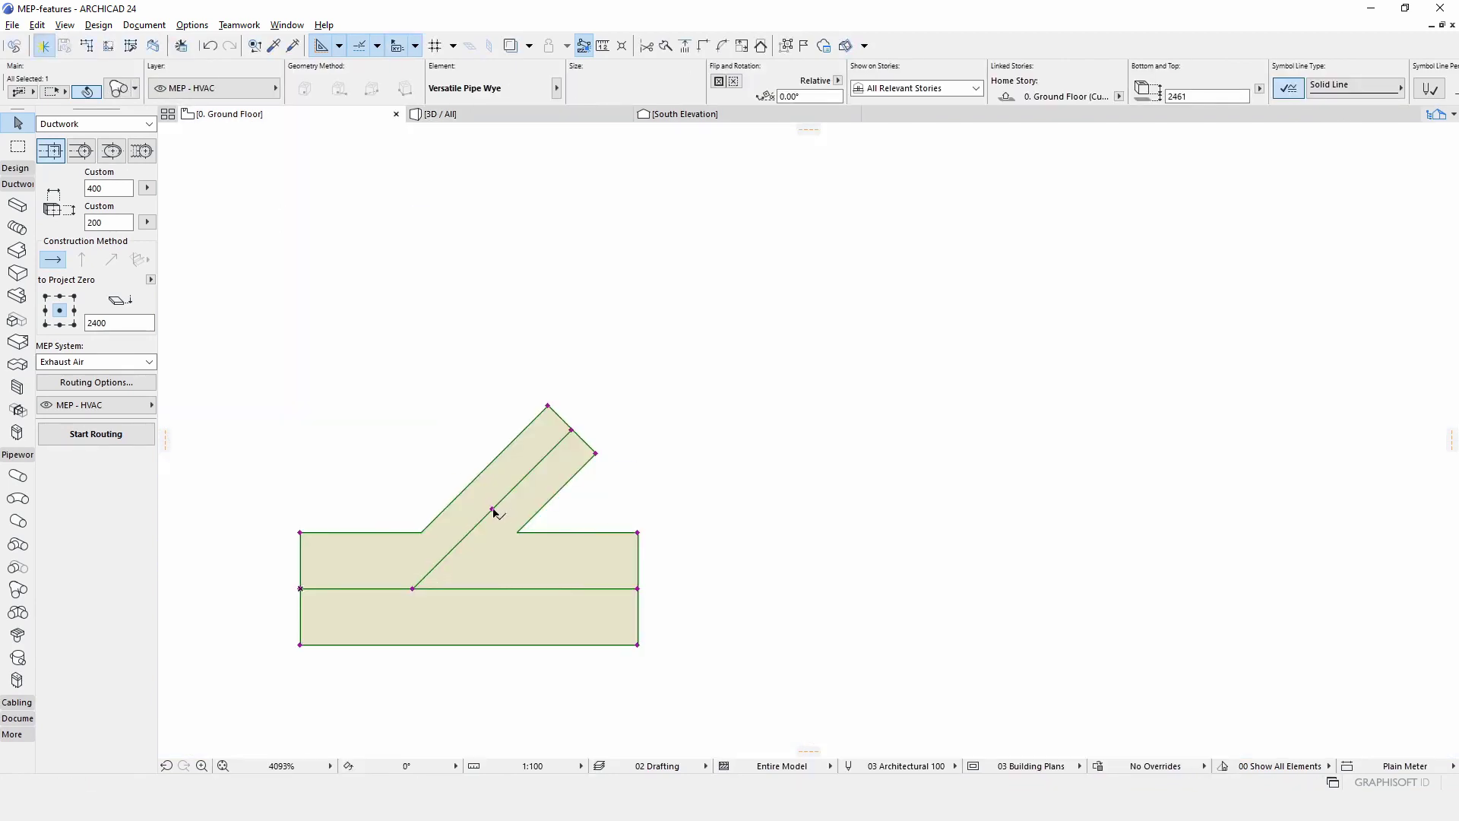
click(492, 417)
click(477, 481)
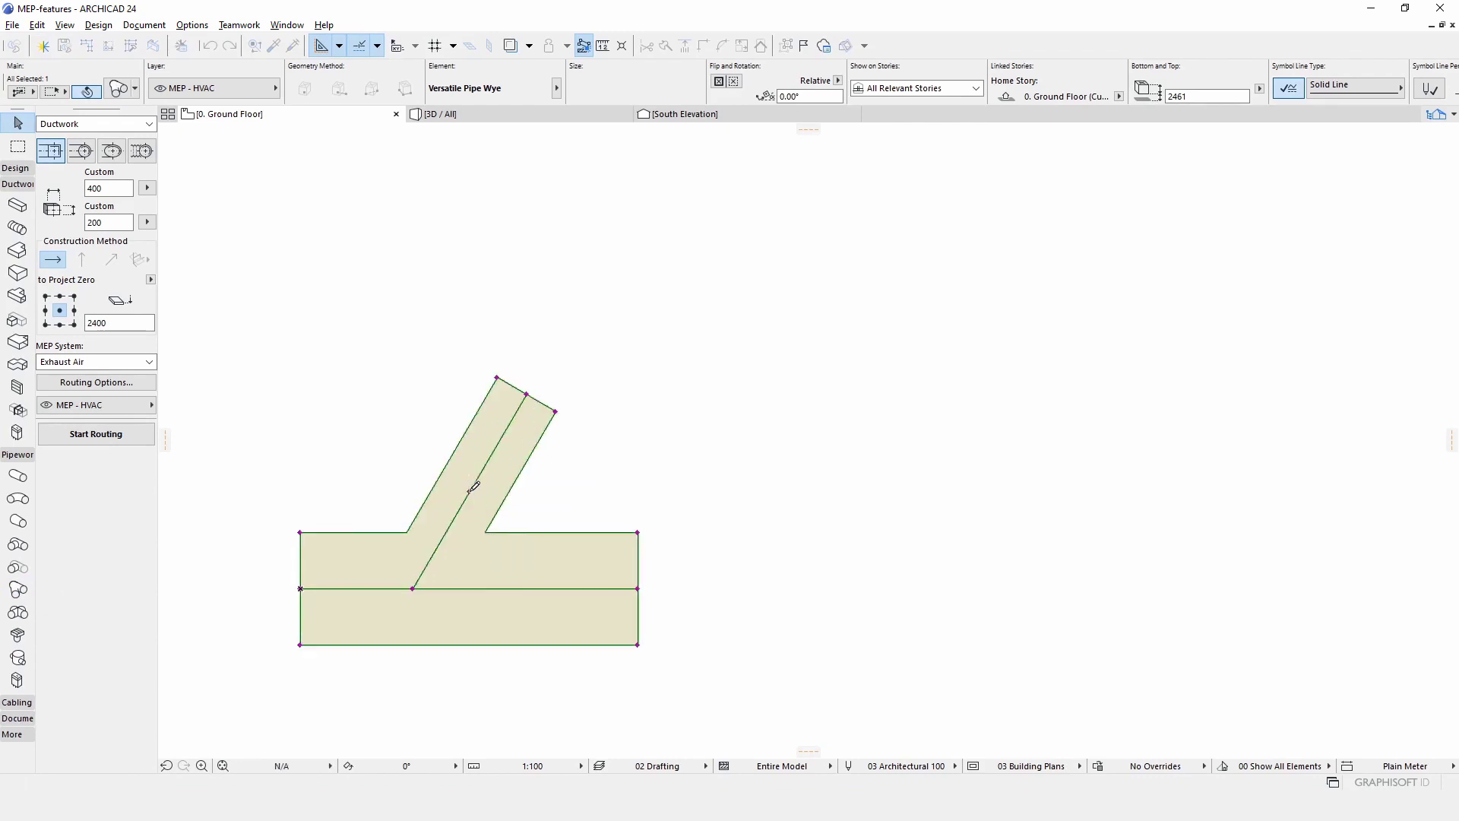